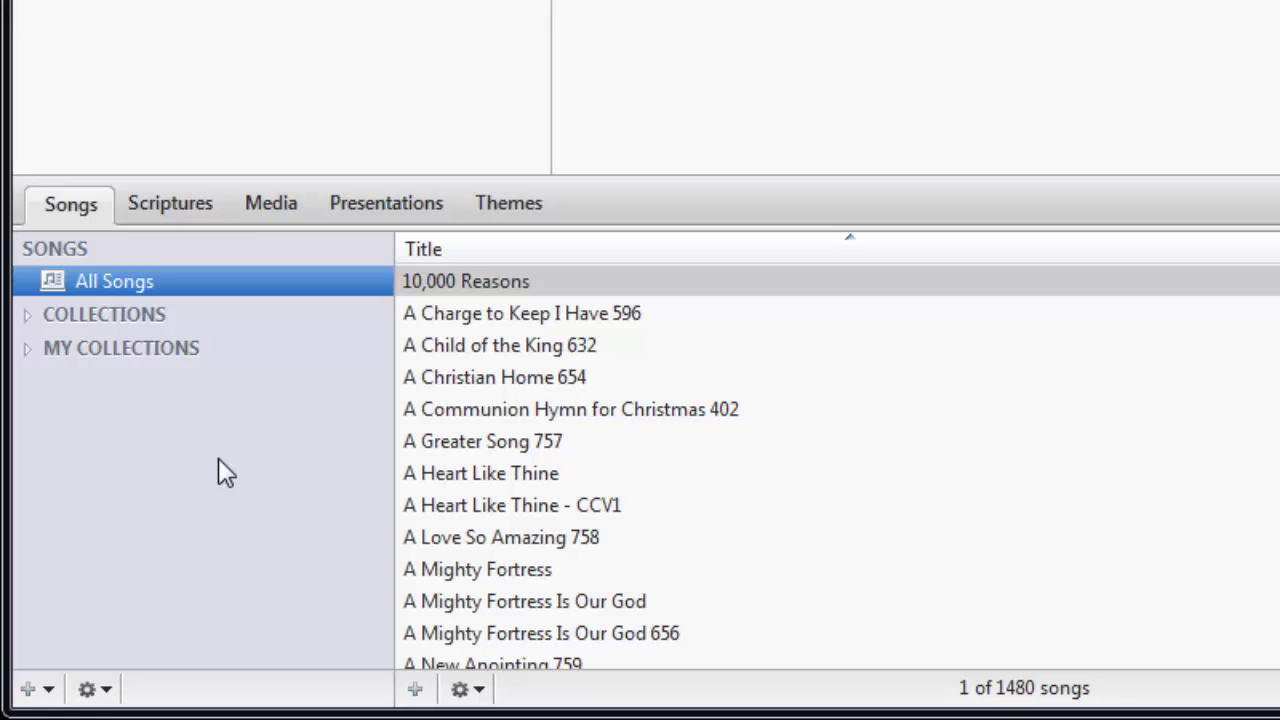
Step: Create a new song-collection folder named Holiday
{"action": "left_click", "coordinate": [47, 690]}
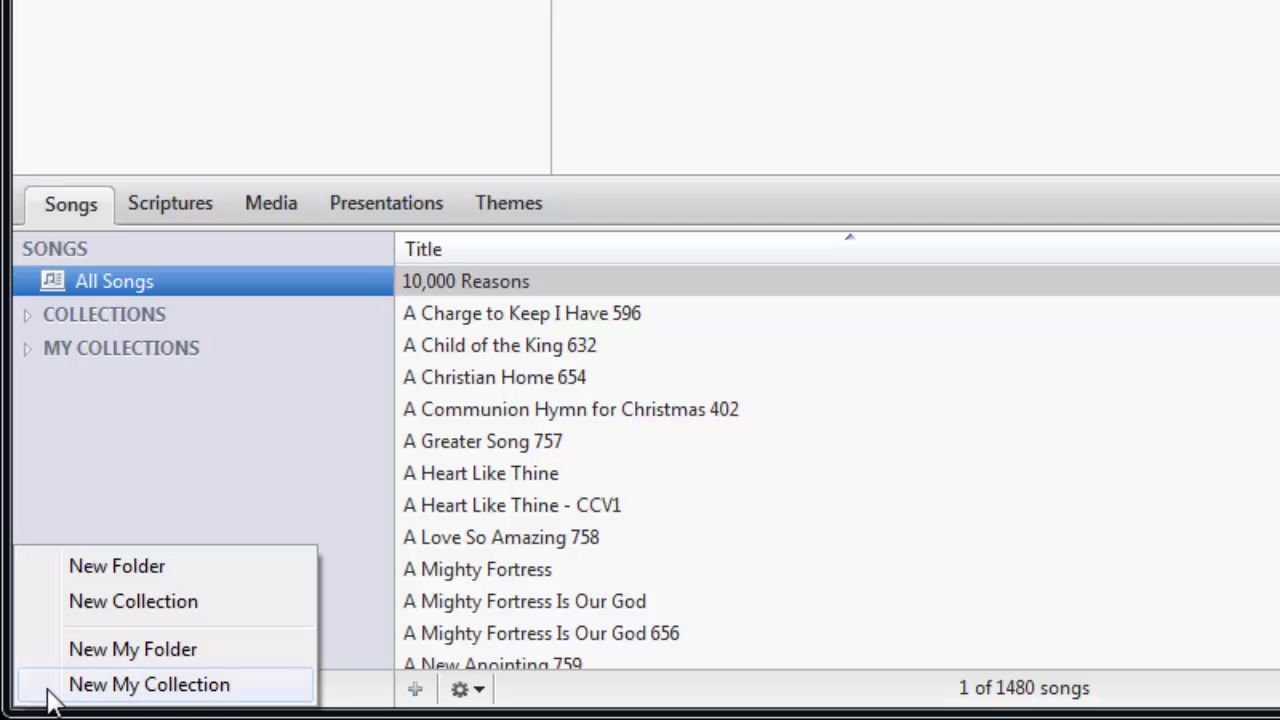
{"action": "left_click", "coordinate": [45, 577]}
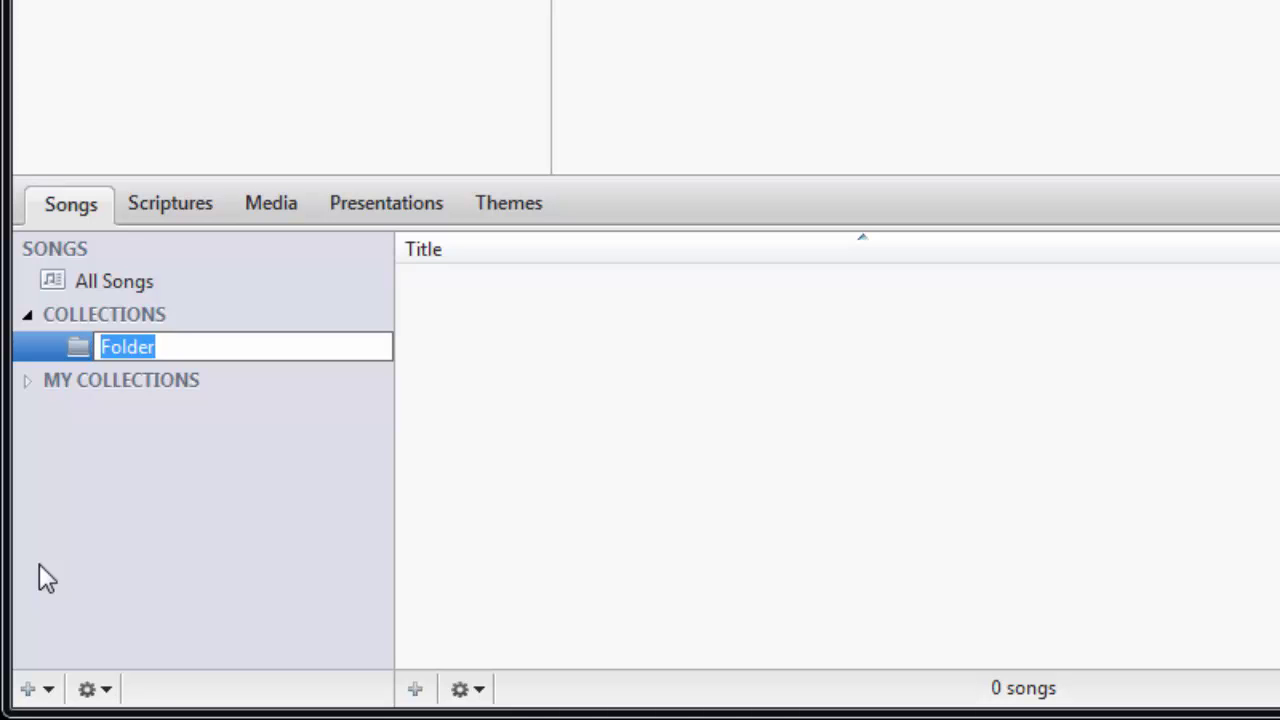
{"action": "type", "text": "Holiday"}
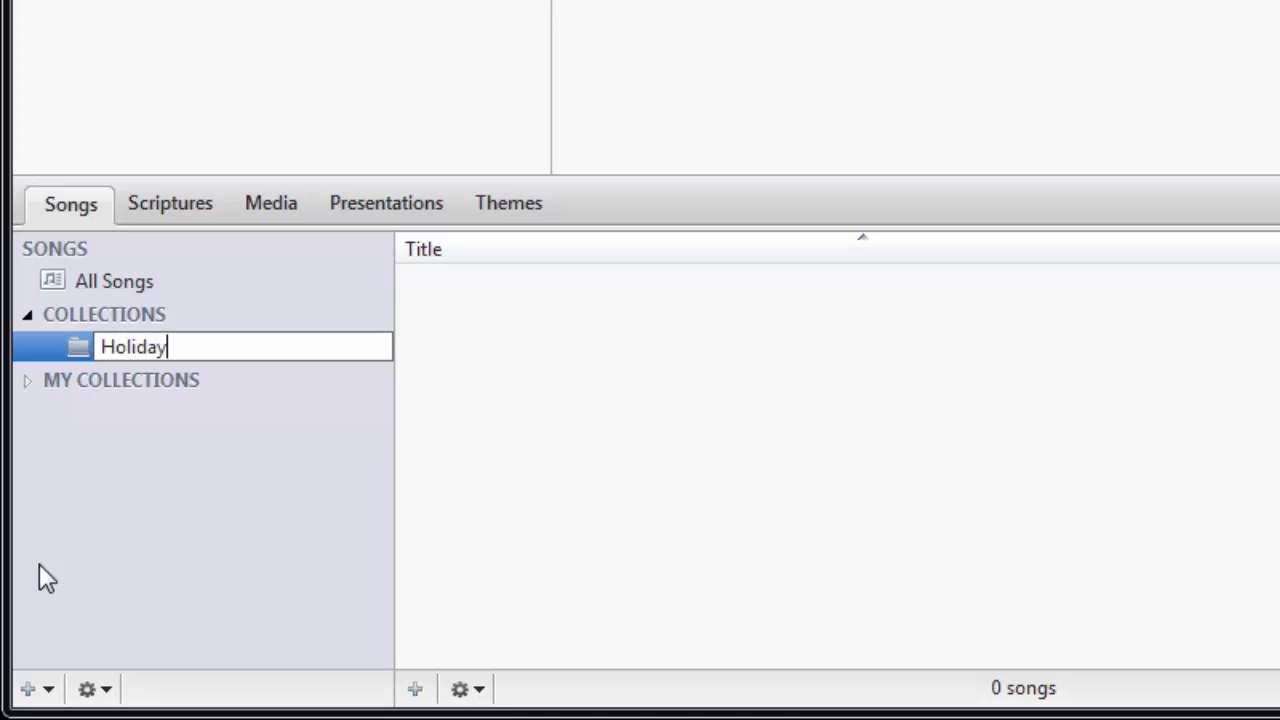
{"action": "key", "text": "Return"}
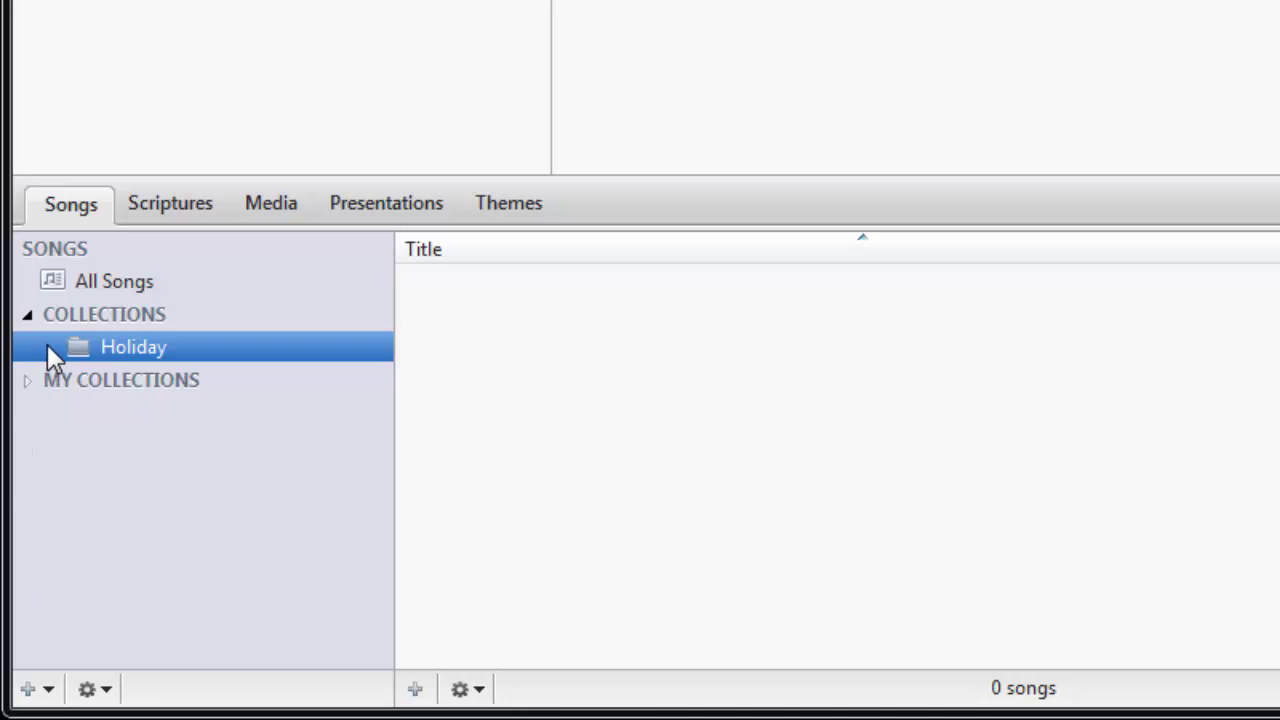
Step: Add three collections inside Holiday: Easter, Thanksgiving and Christmas
{"action": "left_click", "coordinate": [48, 690]}
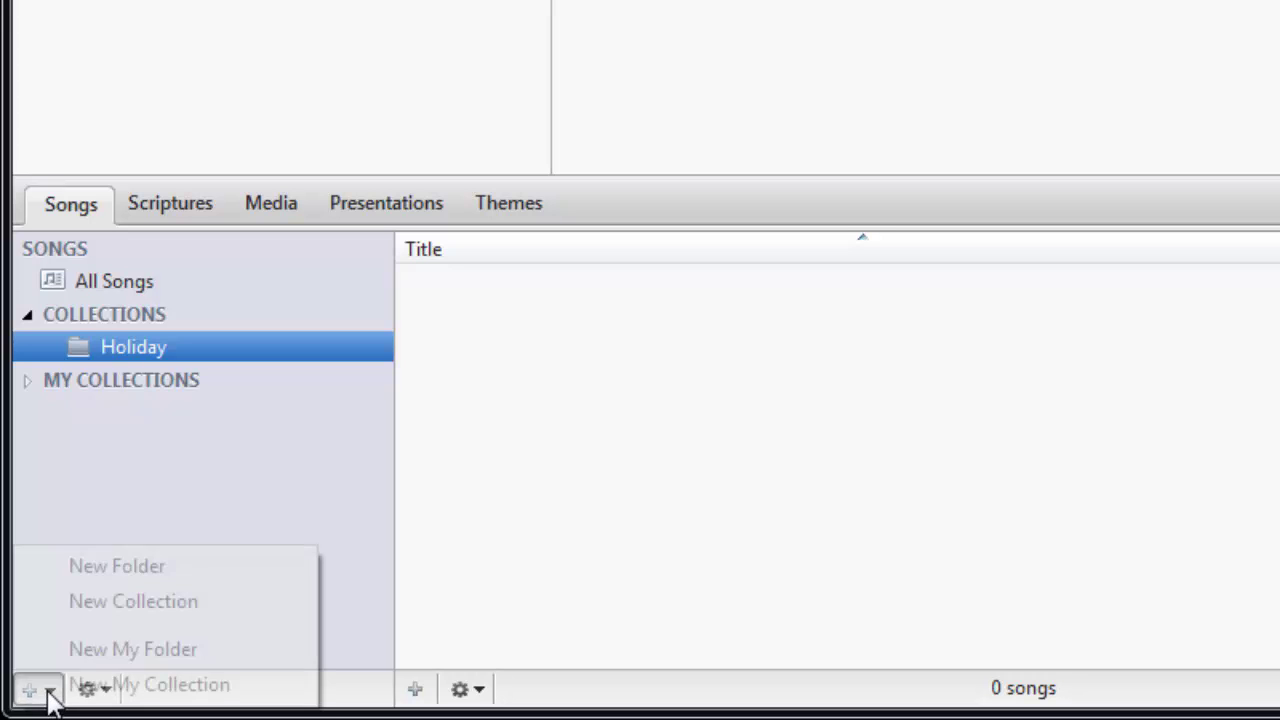
{"action": "left_click", "coordinate": [47, 604]}
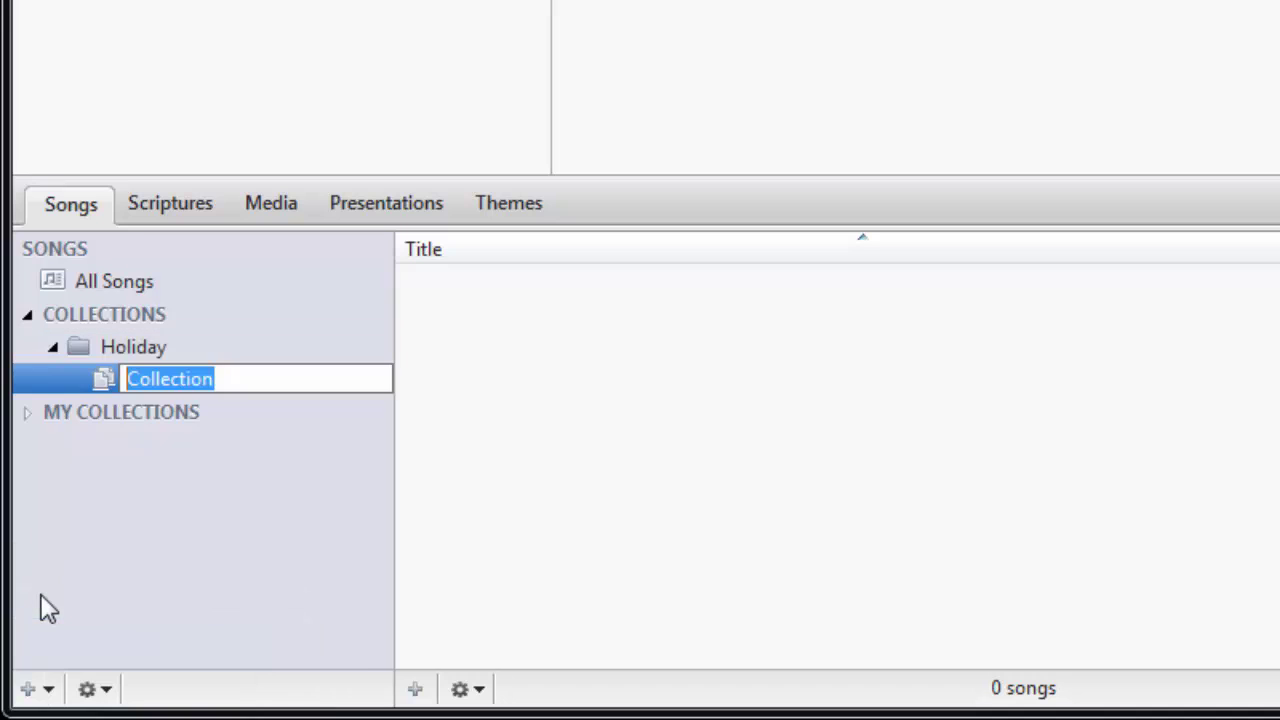
{"action": "type", "text": "Easter"}
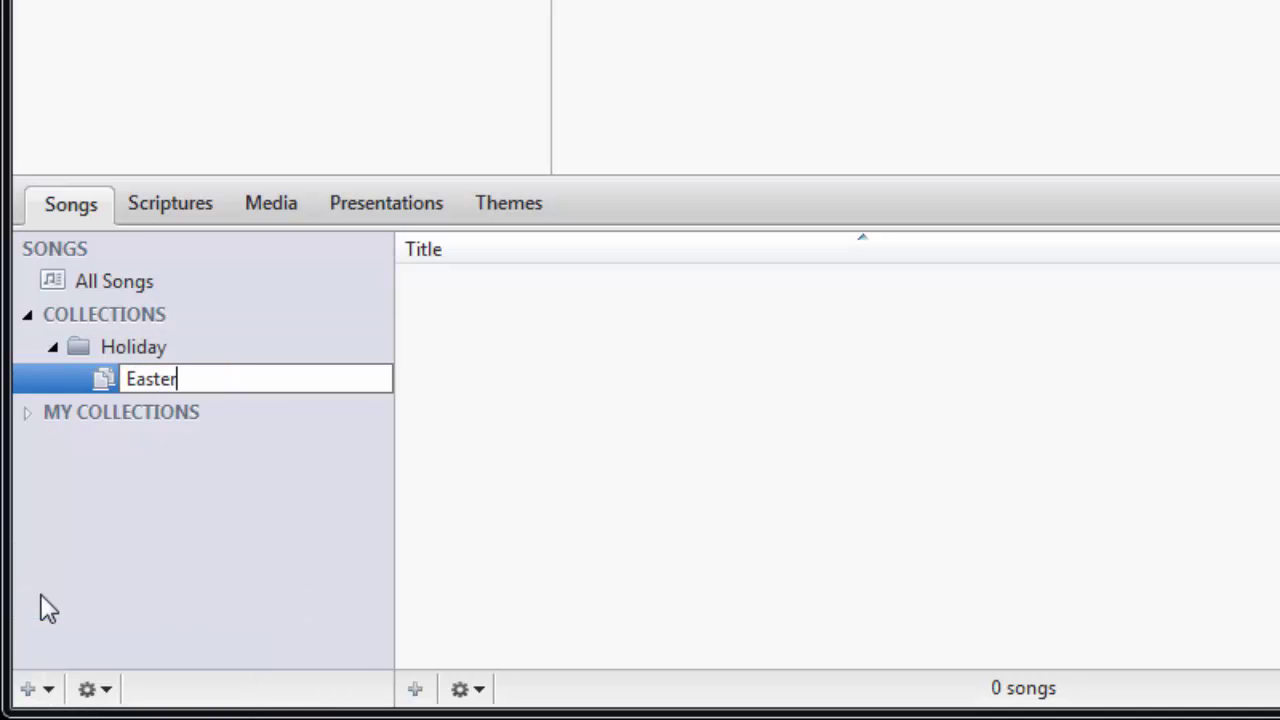
{"action": "key", "text": "Return"}
{"action": "left_click", "coordinate": [47, 689]}
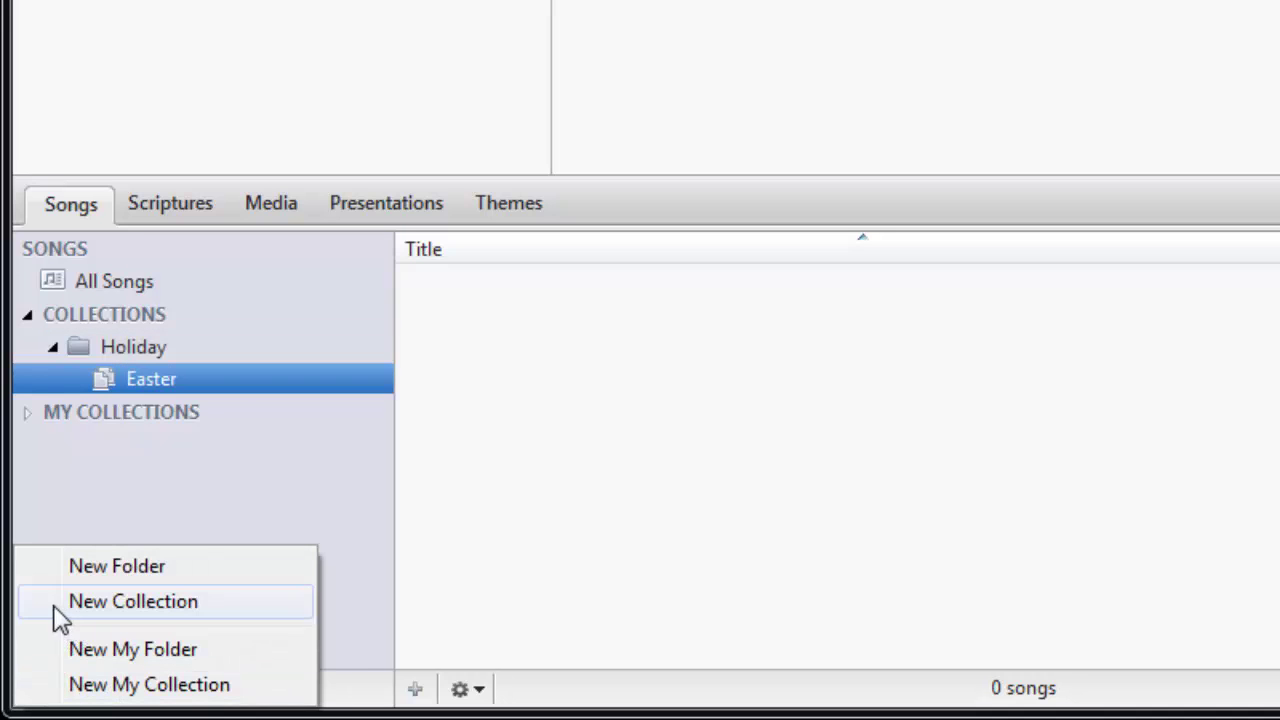
{"action": "left_click", "coordinate": [53, 609]}
{"action": "type", "text": "Thanks"}
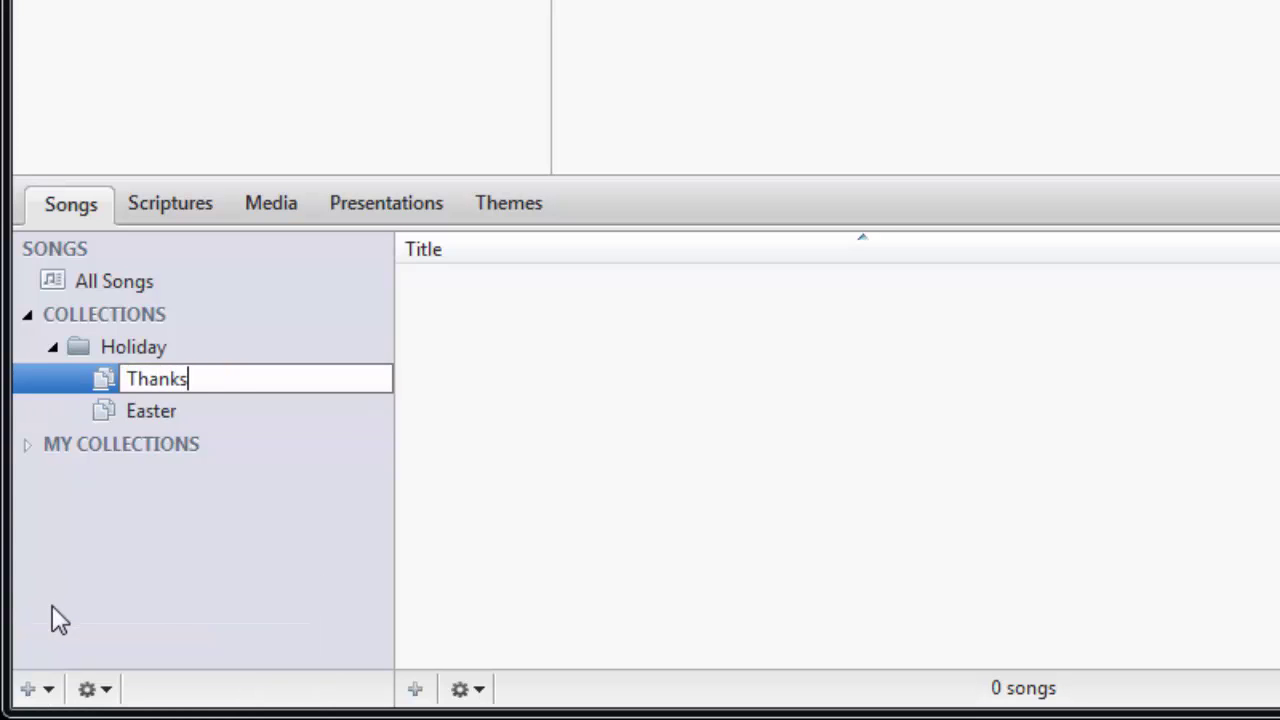
{"action": "type", "text": "giving"}
{"action": "key", "text": "Return"}
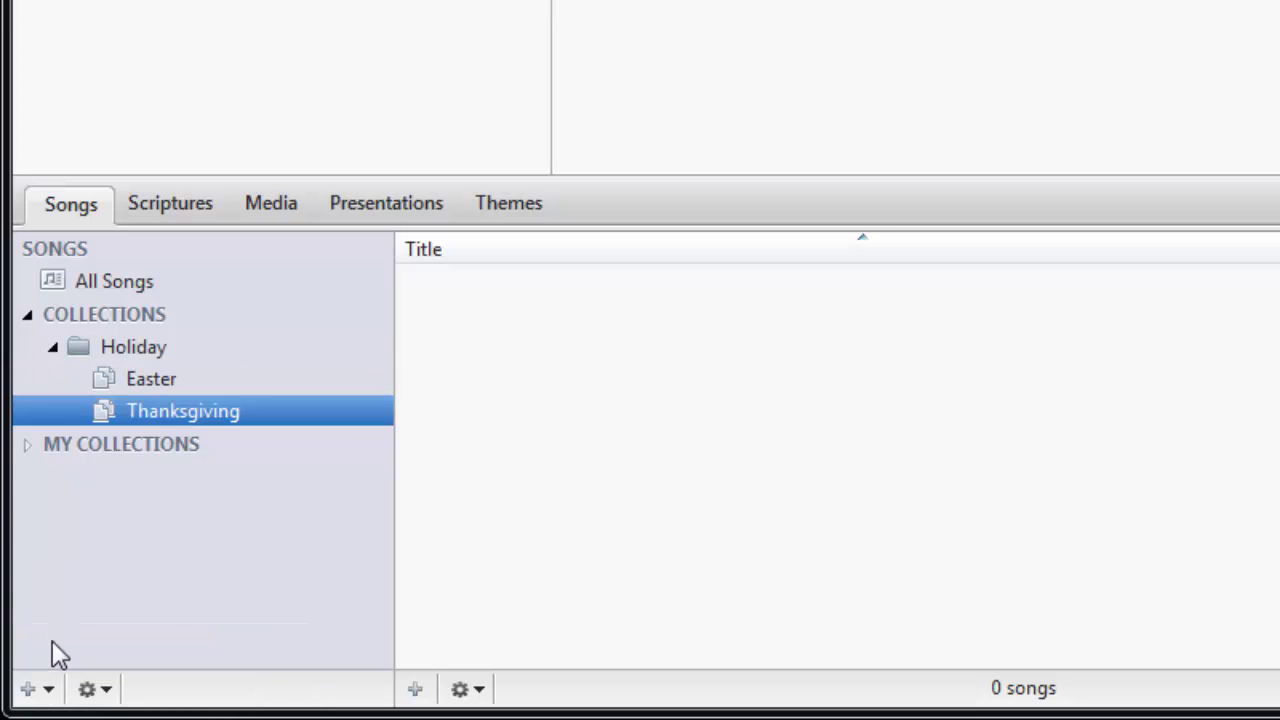
{"action": "left_click", "coordinate": [50, 688]}
{"action": "left_click", "coordinate": [52, 601]}
{"action": "type", "text": "Chri"}
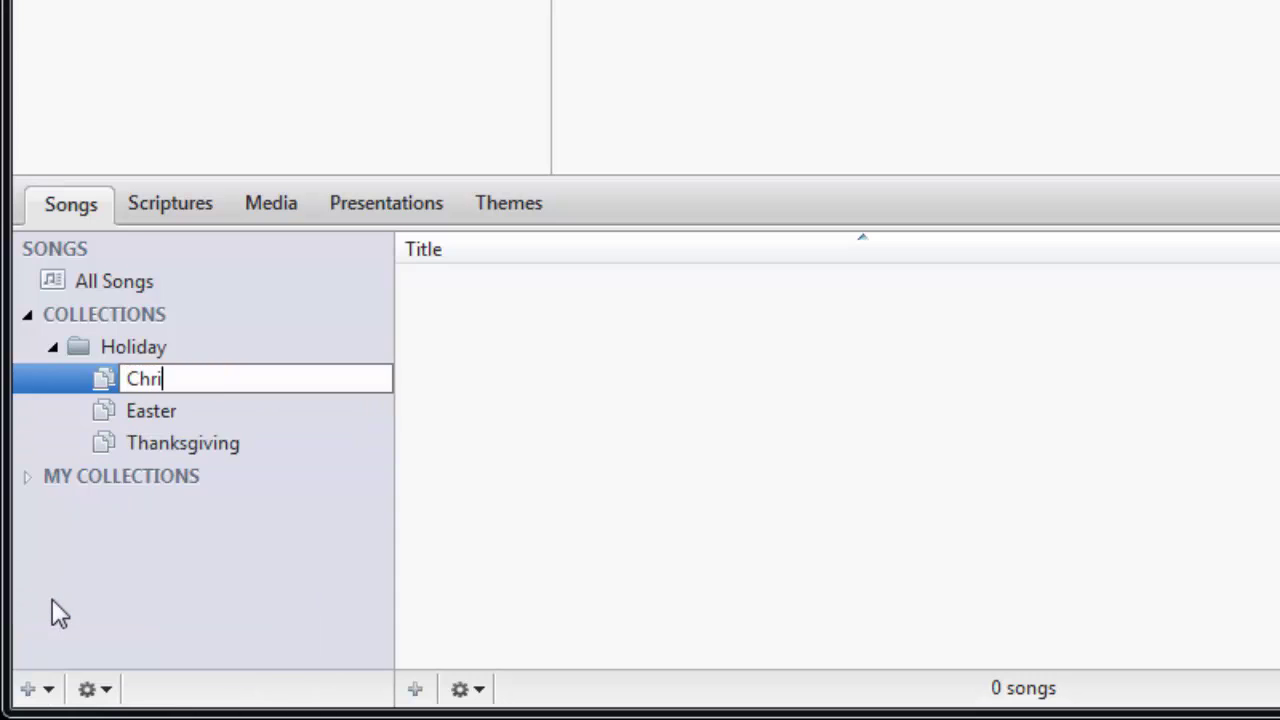
{"action": "type", "text": "stmas"}
{"action": "key", "text": "Return"}
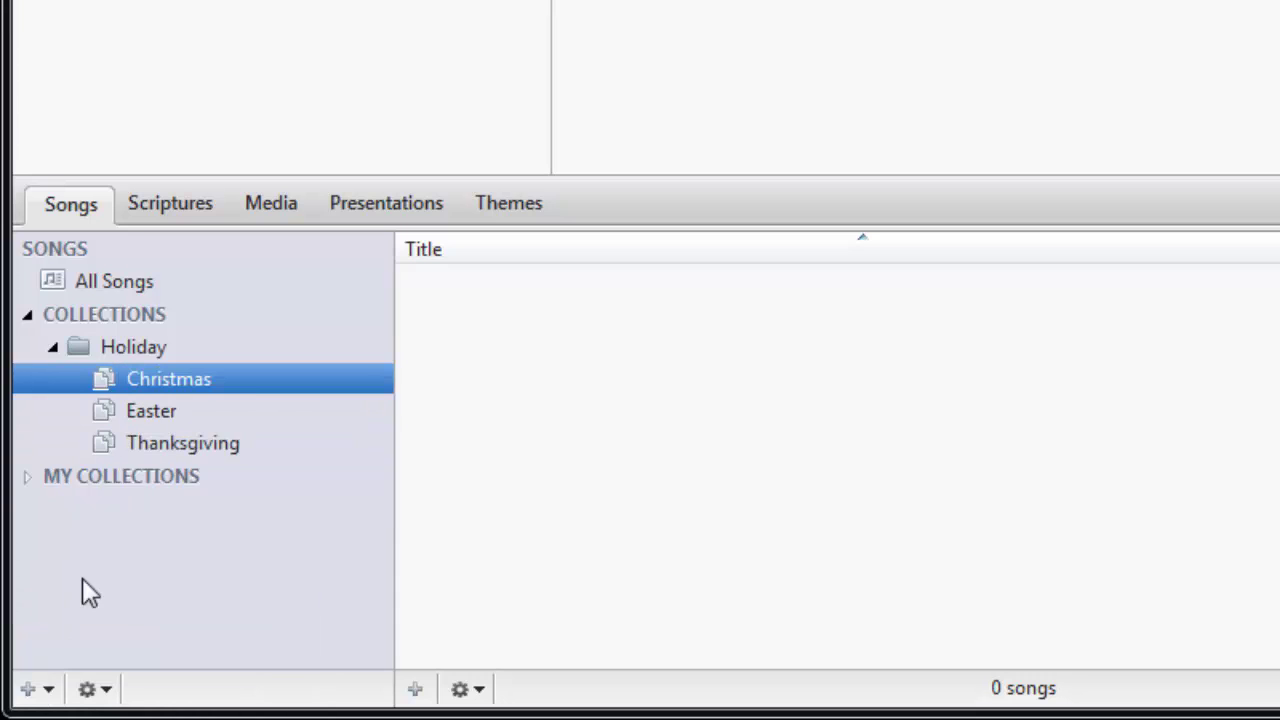
Step: Open the Christmas collection's settings and turn on matching all rules
{"action": "right_click", "coordinate": [245, 376]}
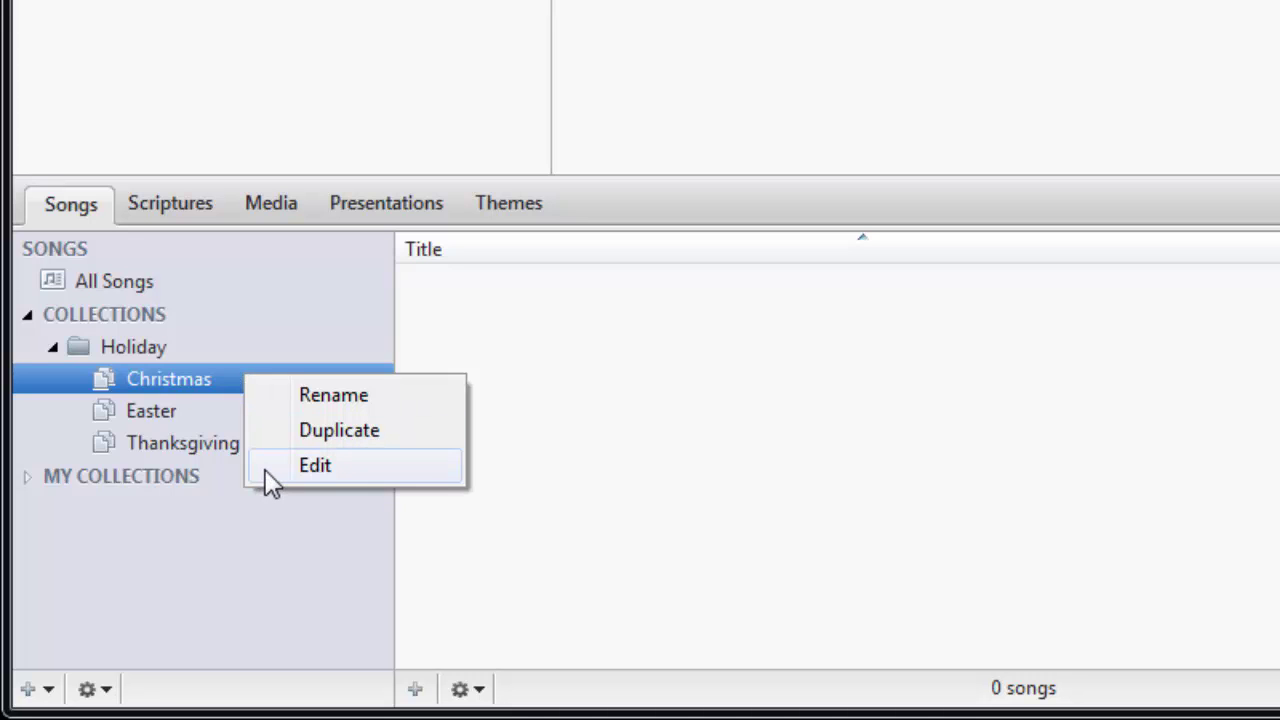
{"action": "double_click", "coordinate": [229, 378]}
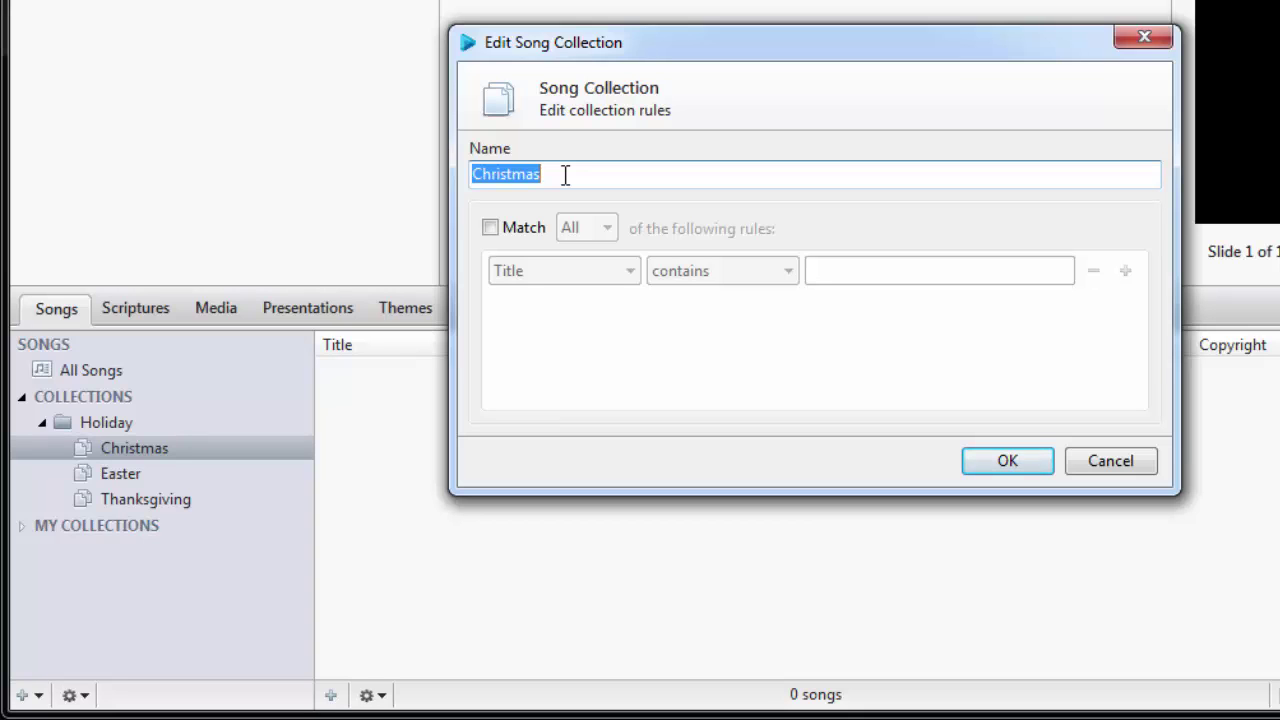
{"action": "left_click", "coordinate": [490, 228]}
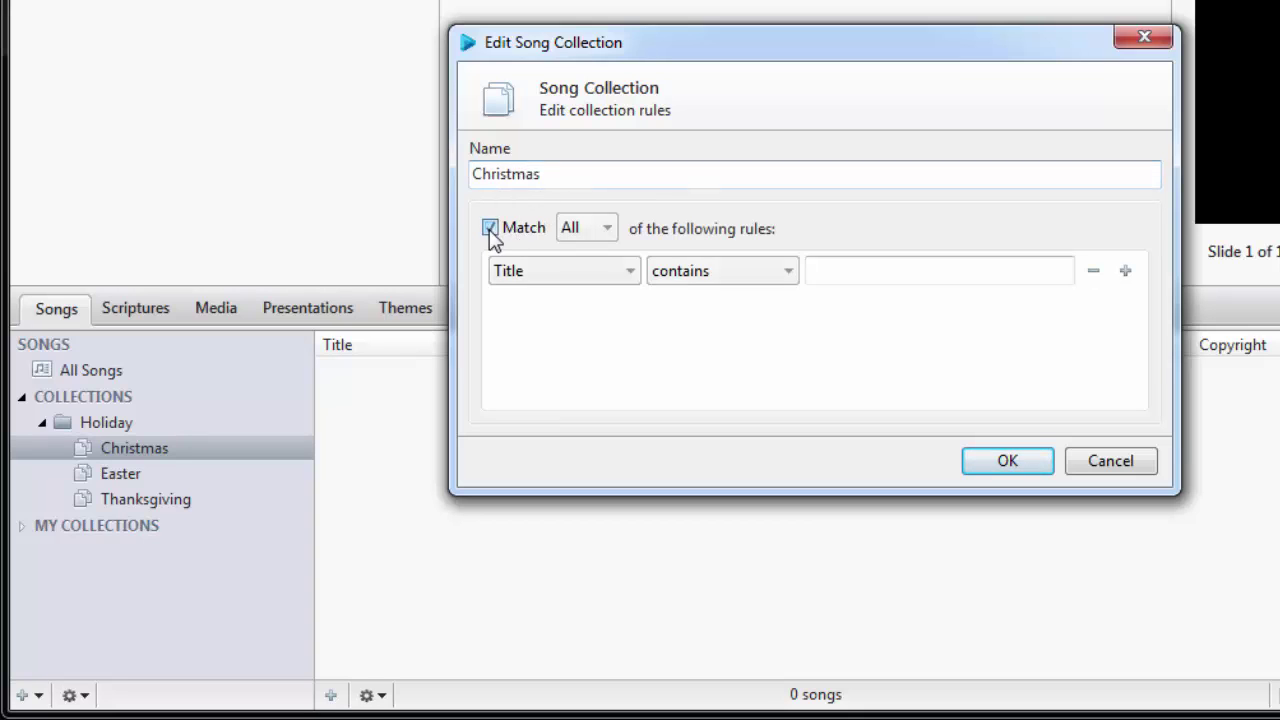
{"action": "left_click", "coordinate": [607, 230]}
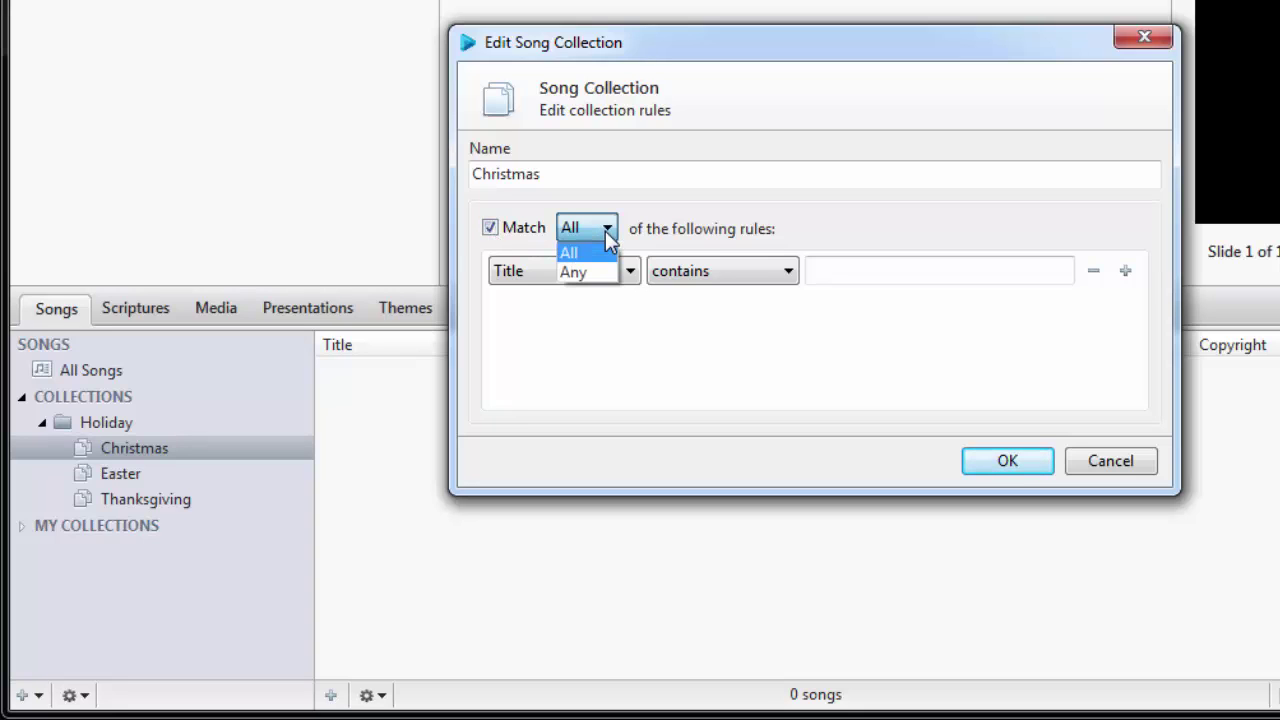
{"action": "left_click", "coordinate": [607, 232]}
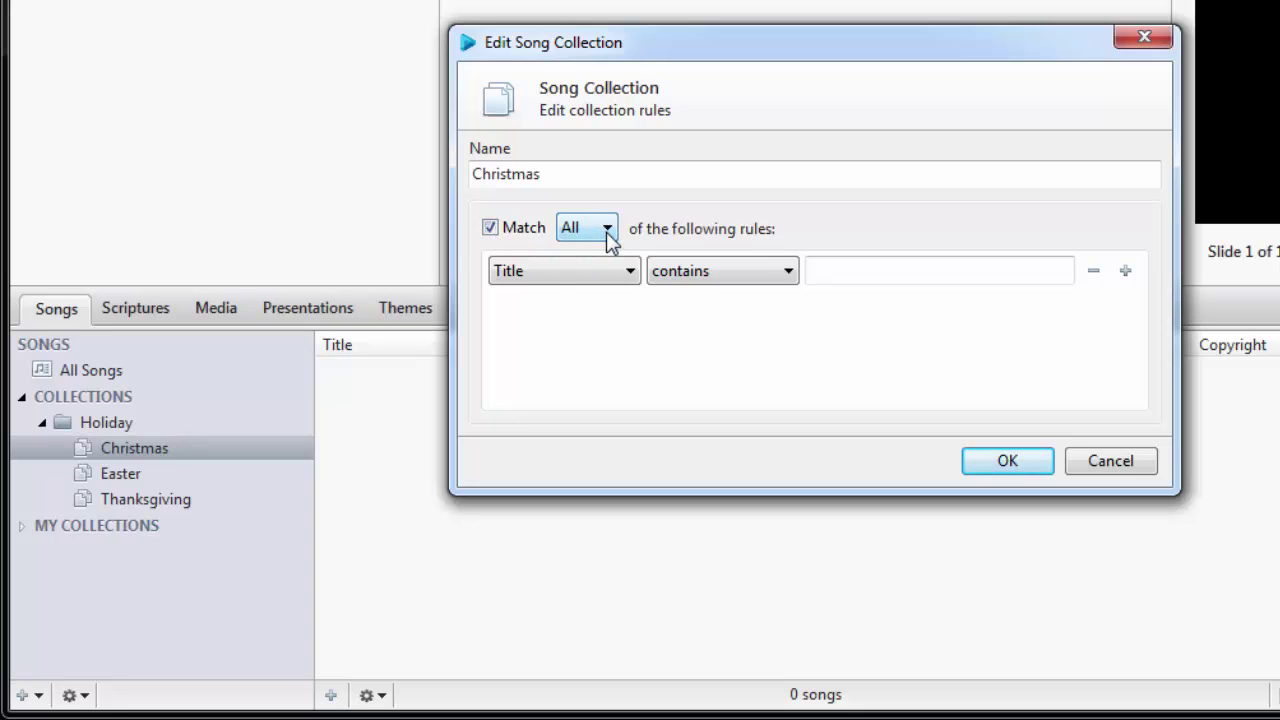
Step: Add the rule Title contains 'Christmas', add another rule row, and confirm
{"action": "left_click", "coordinate": [629, 271]}
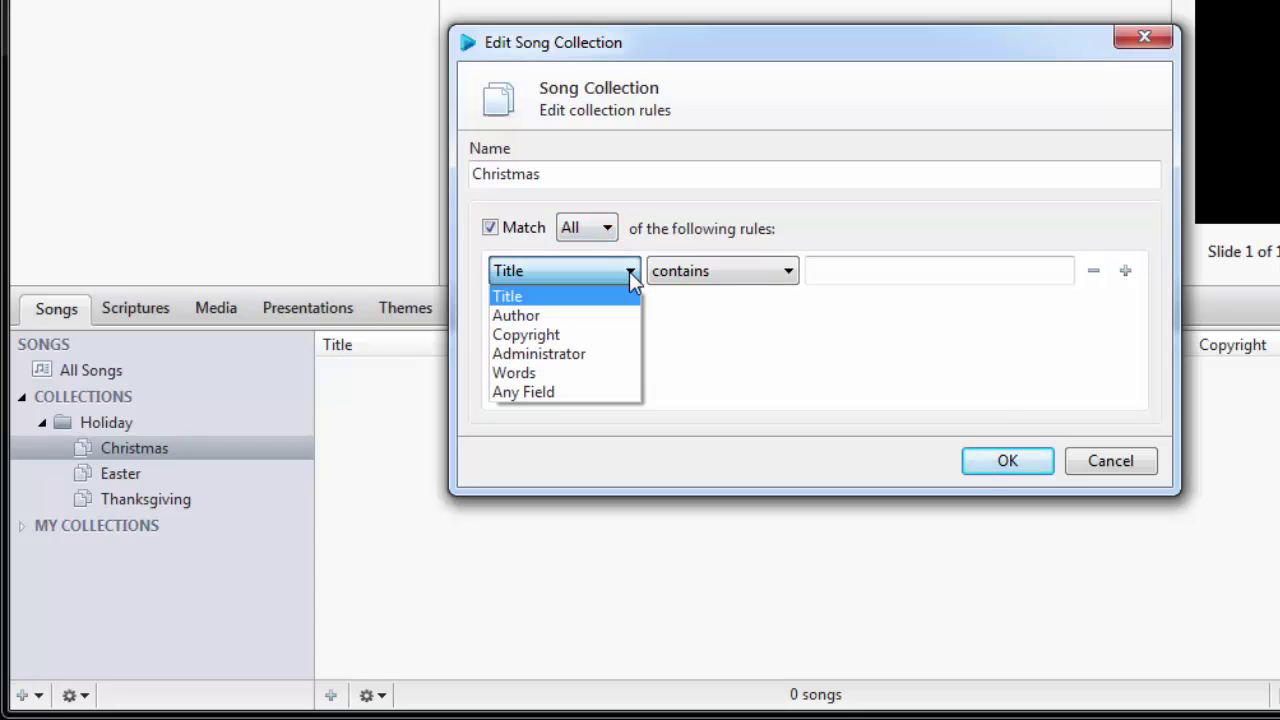
{"action": "left_click", "coordinate": [629, 271]}
{"action": "left_click", "coordinate": [791, 271]}
{"action": "left_click", "coordinate": [791, 271]}
{"action": "left_click", "coordinate": [829, 271]}
{"action": "type", "text": "Christmas"}
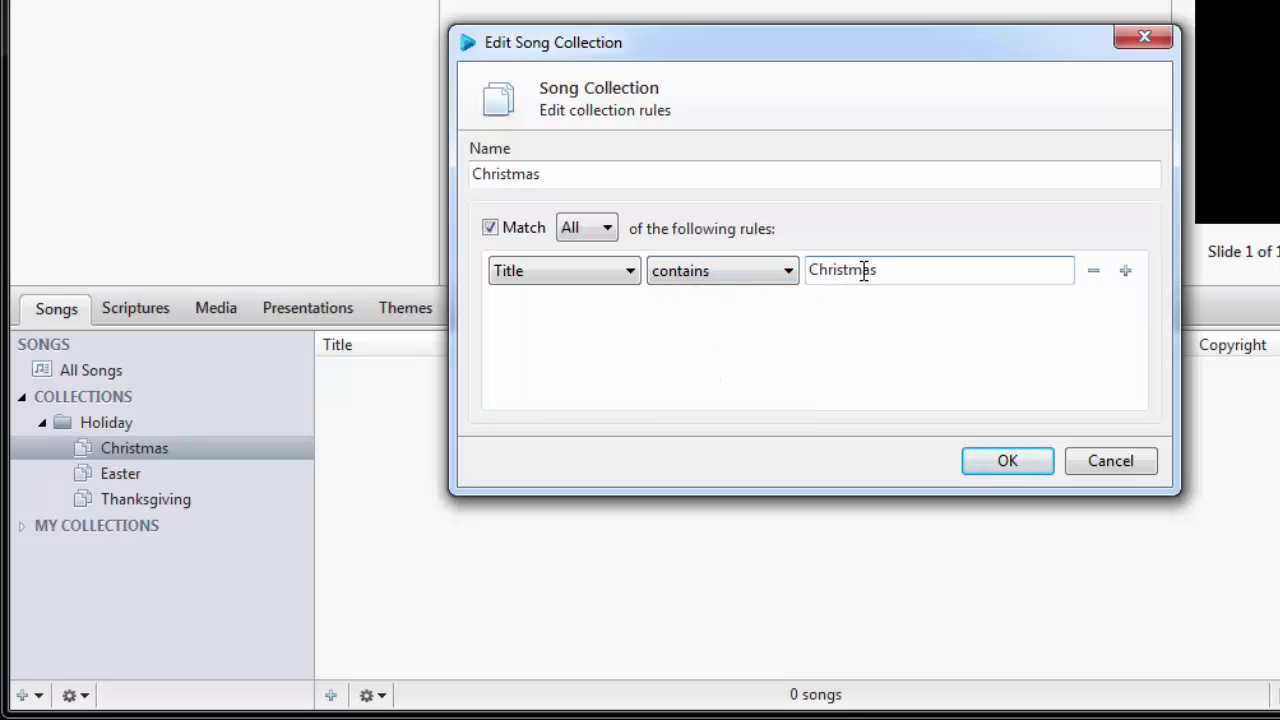
{"action": "left_click", "coordinate": [1126, 272]}
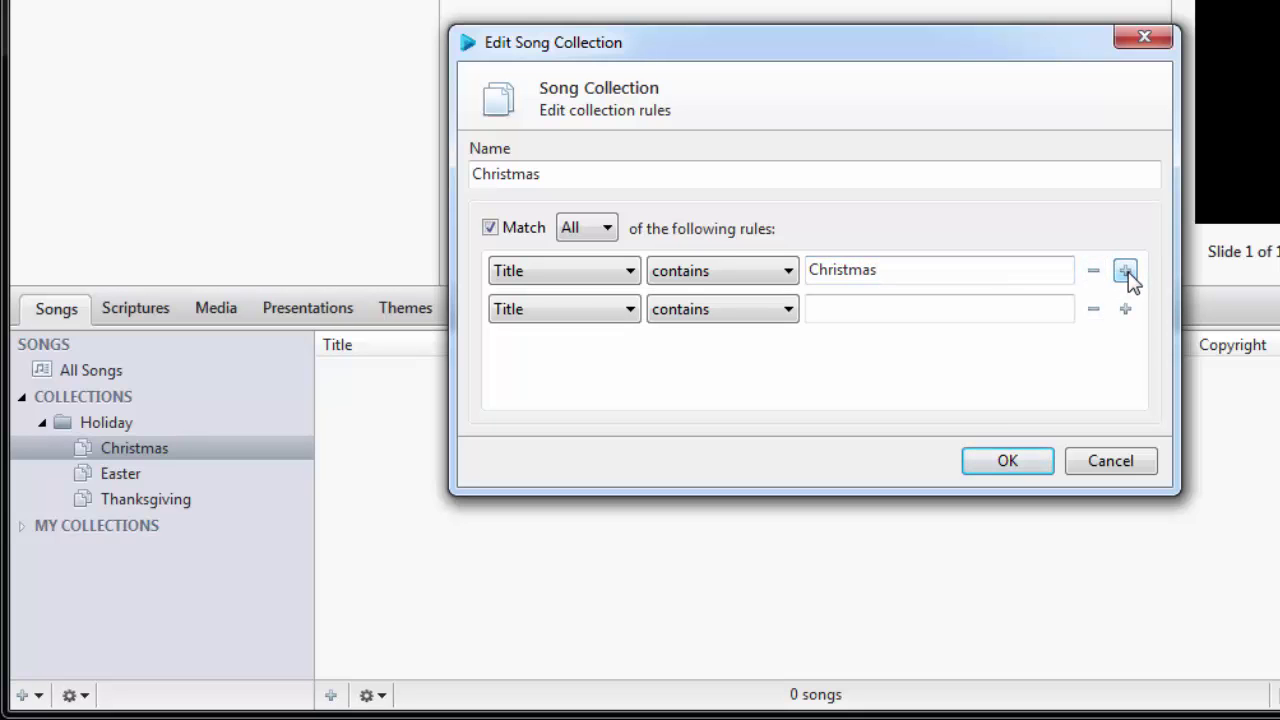
{"action": "left_click", "coordinate": [1024, 461]}
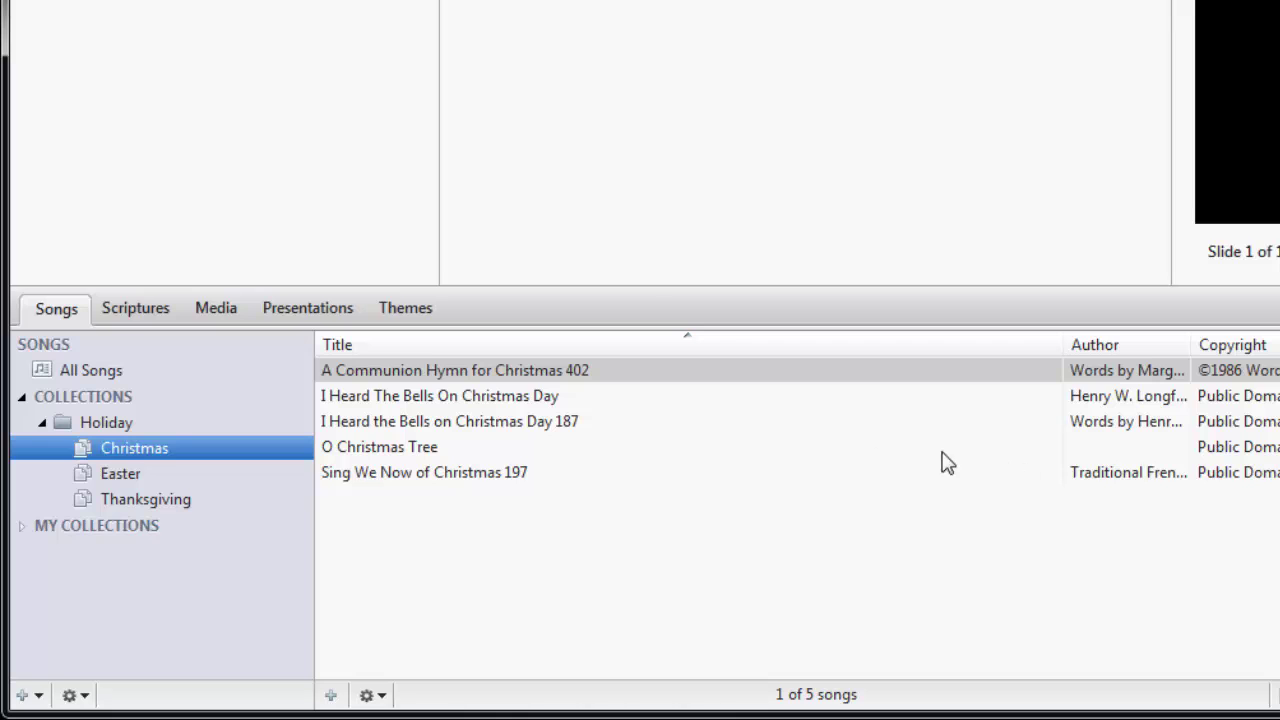
{"action": "left_click", "coordinate": [410, 500]}
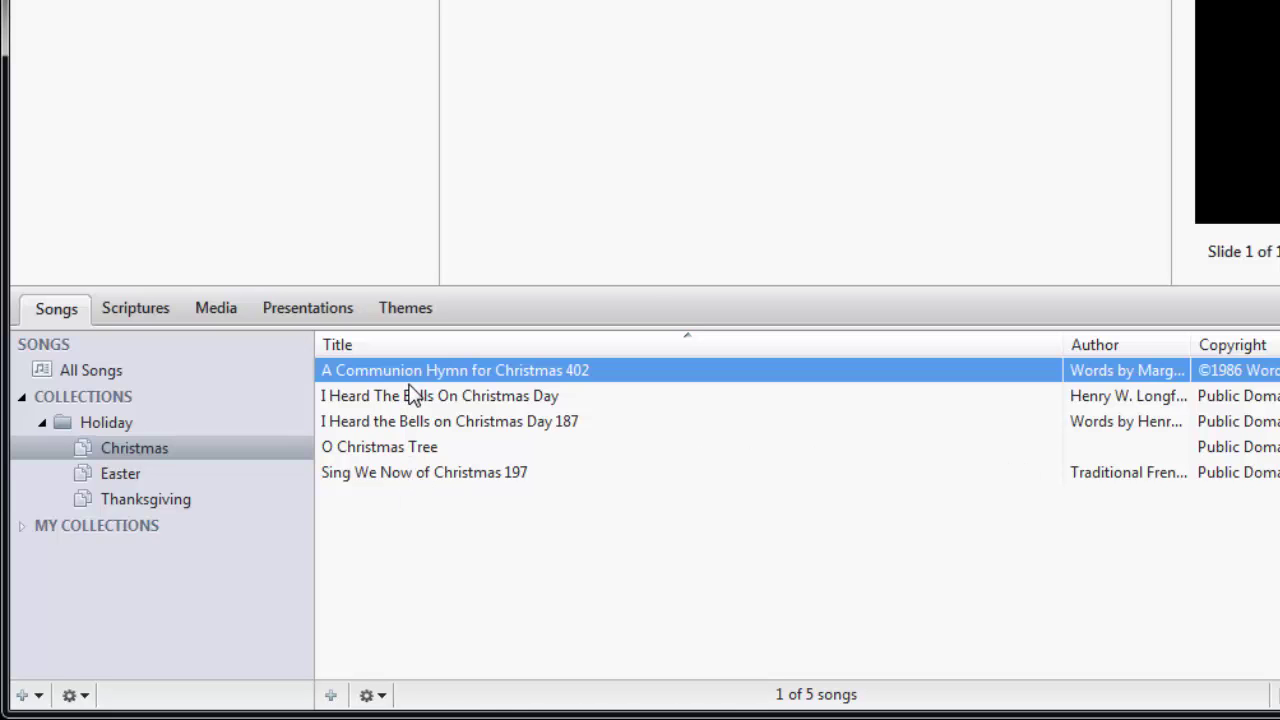
Step: In Scriptures, create a new collection and name it Baptism
{"action": "left_click", "coordinate": [135, 310]}
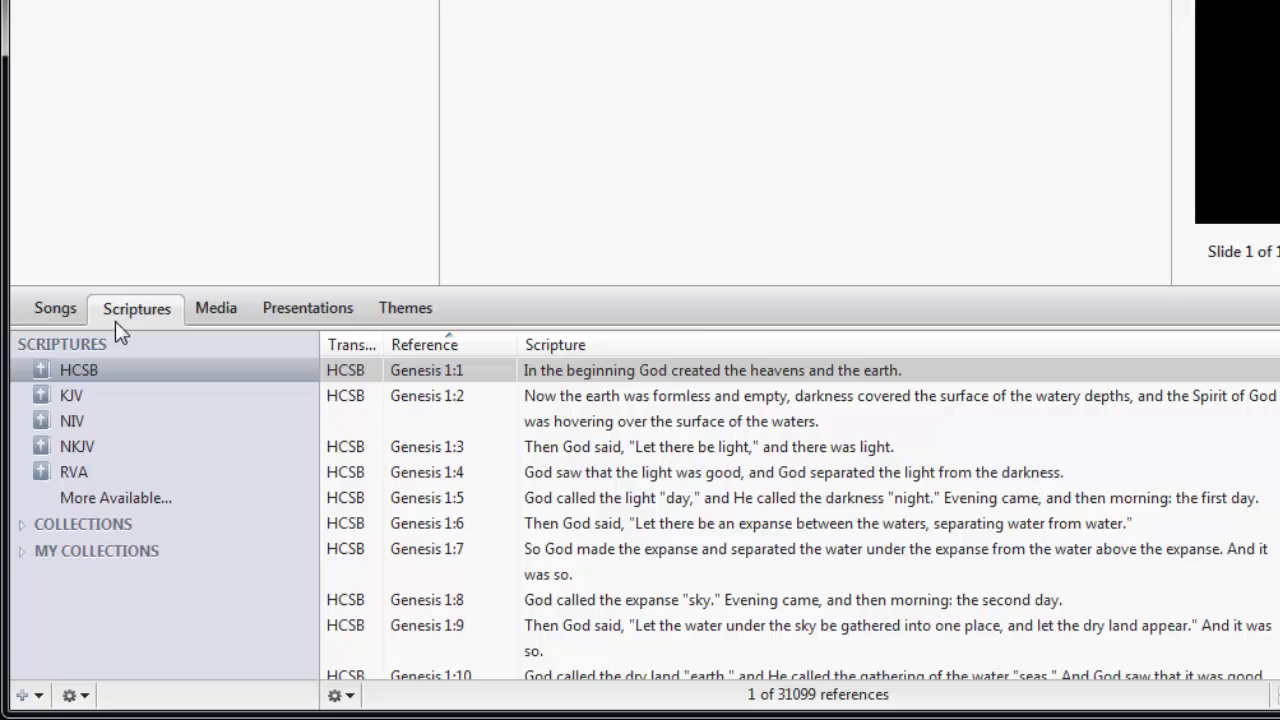
{"action": "left_click", "coordinate": [38, 696]}
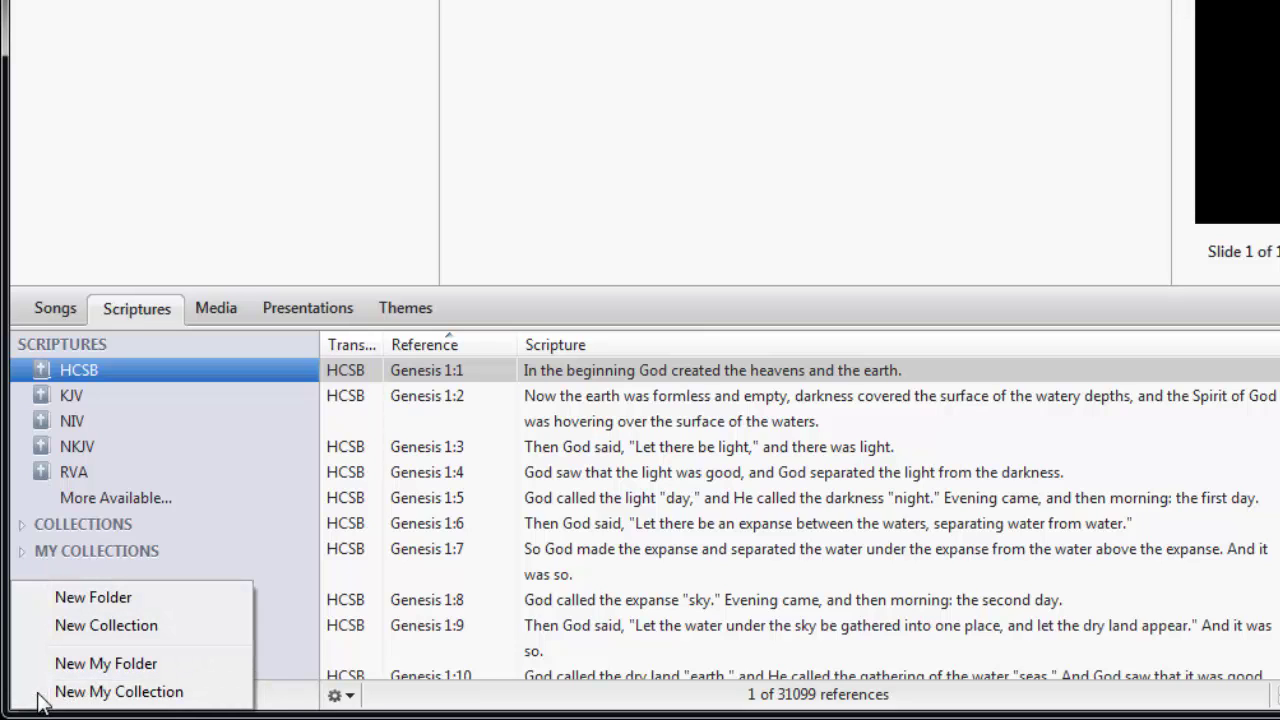
{"action": "left_click", "coordinate": [40, 627]}
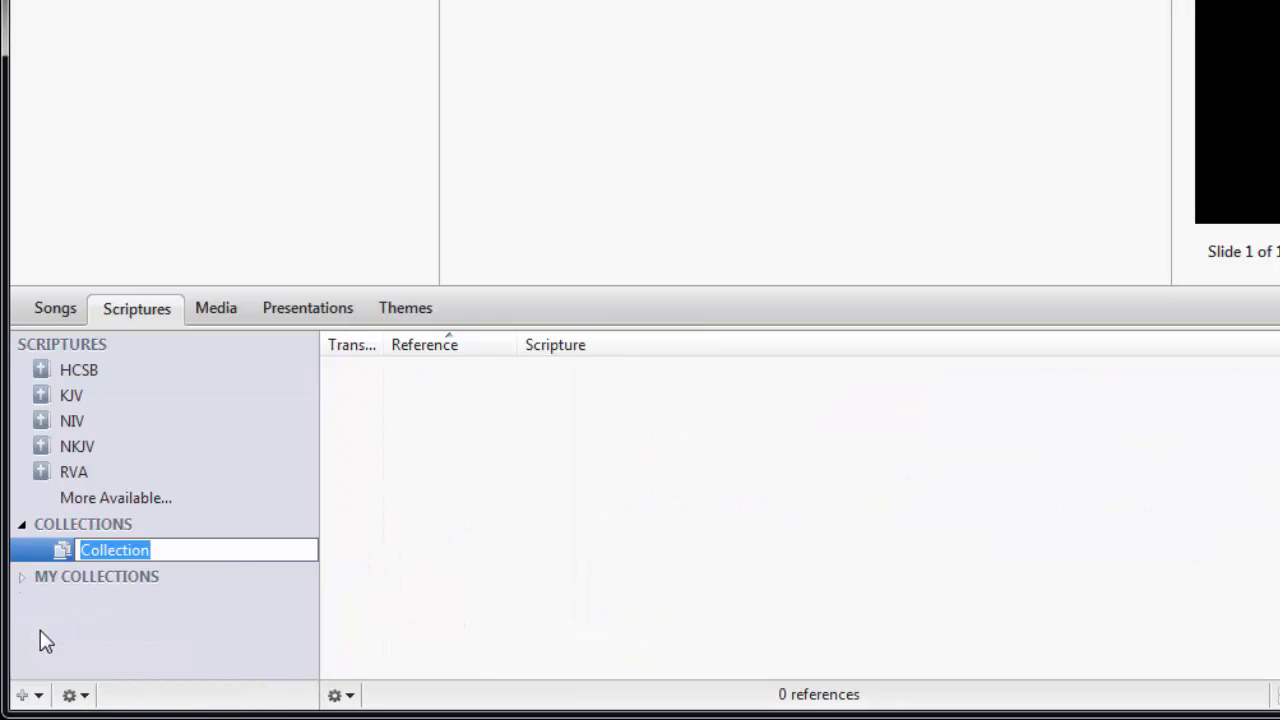
{"action": "double_click", "coordinate": [37, 547]}
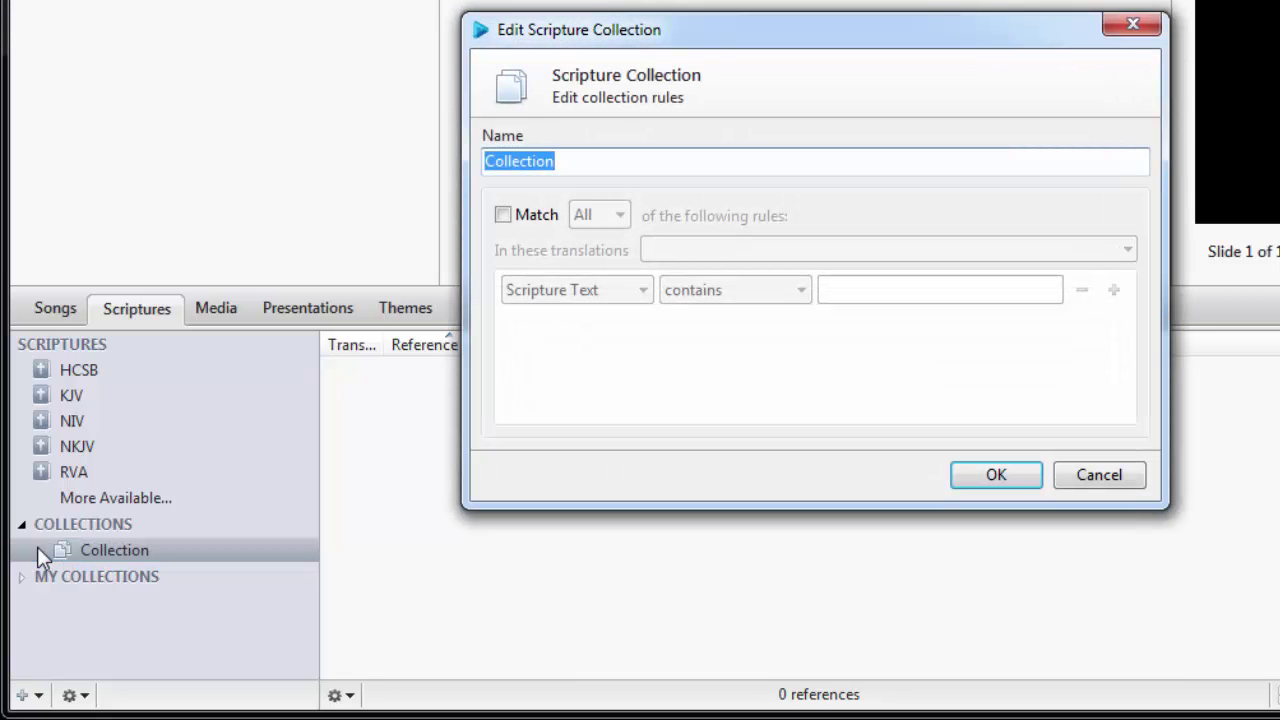
{"action": "type", "text": "Bapt"}
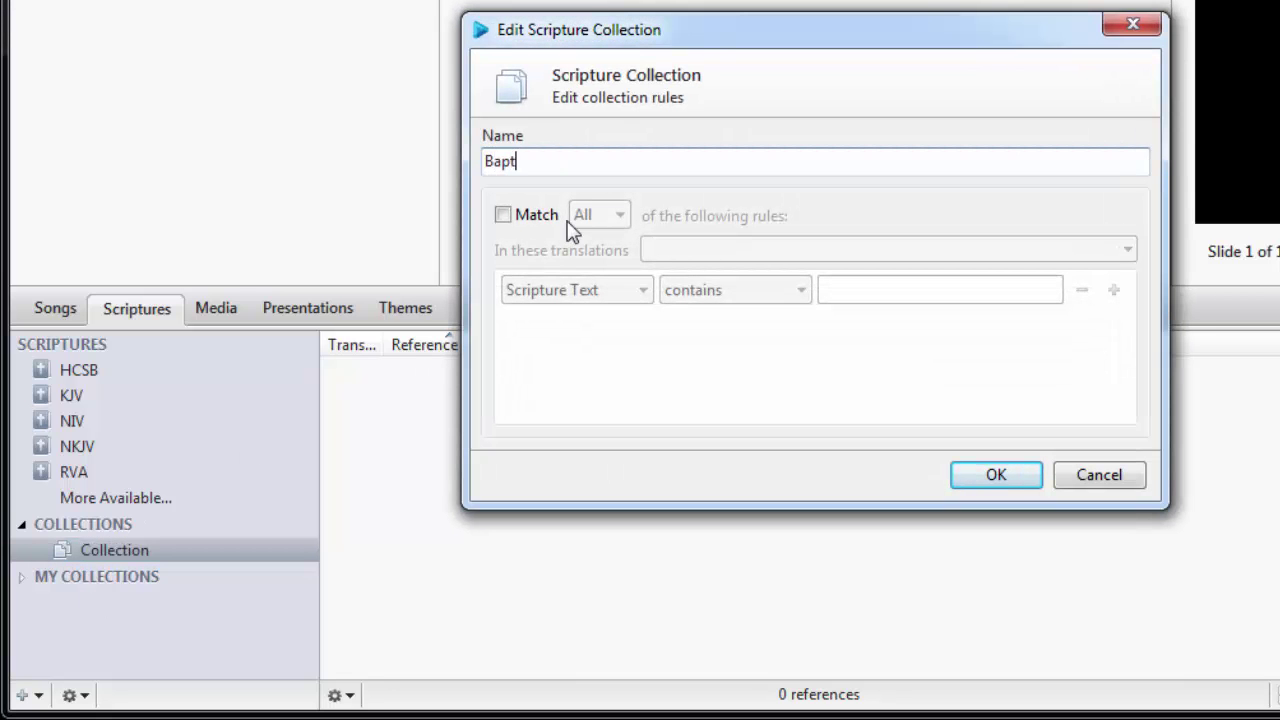
{"action": "type", "text": "ism"}
Step: Make Baptism match NIV verses whose Scripture Text contains 'Baptize', then confirm
{"action": "left_click", "coordinate": [503, 215]}
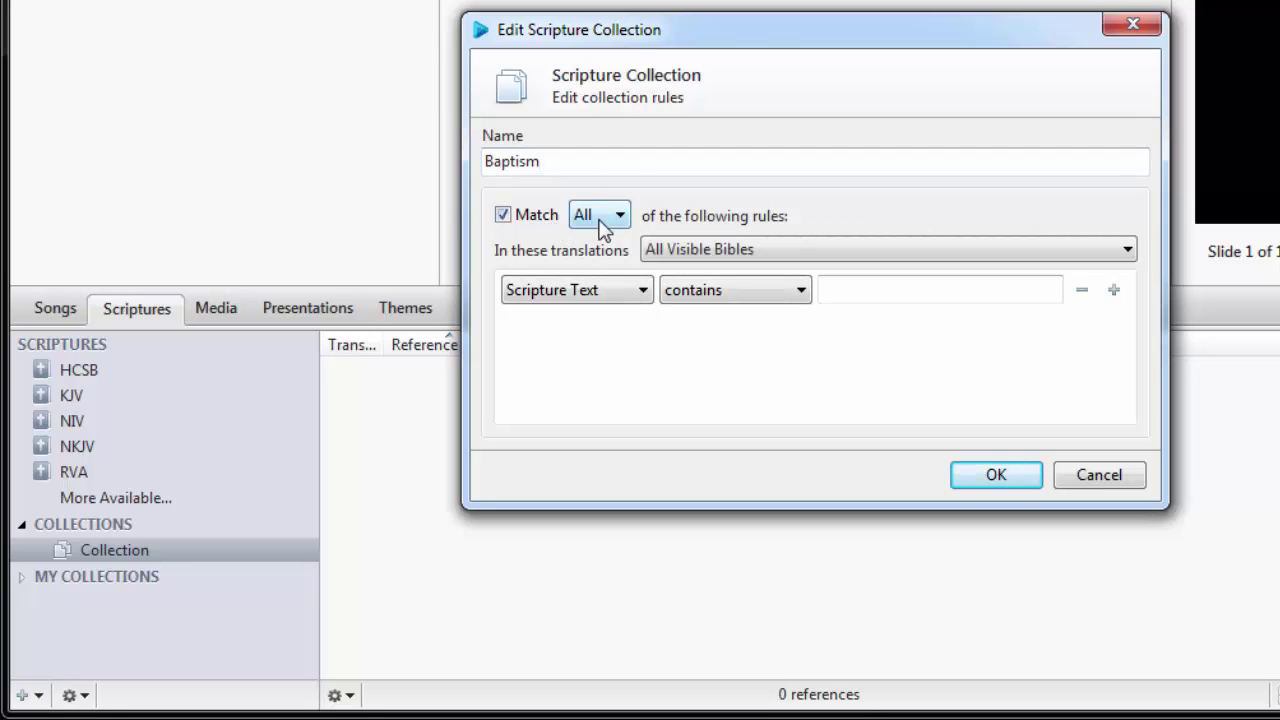
{"action": "left_click", "coordinate": [786, 252]}
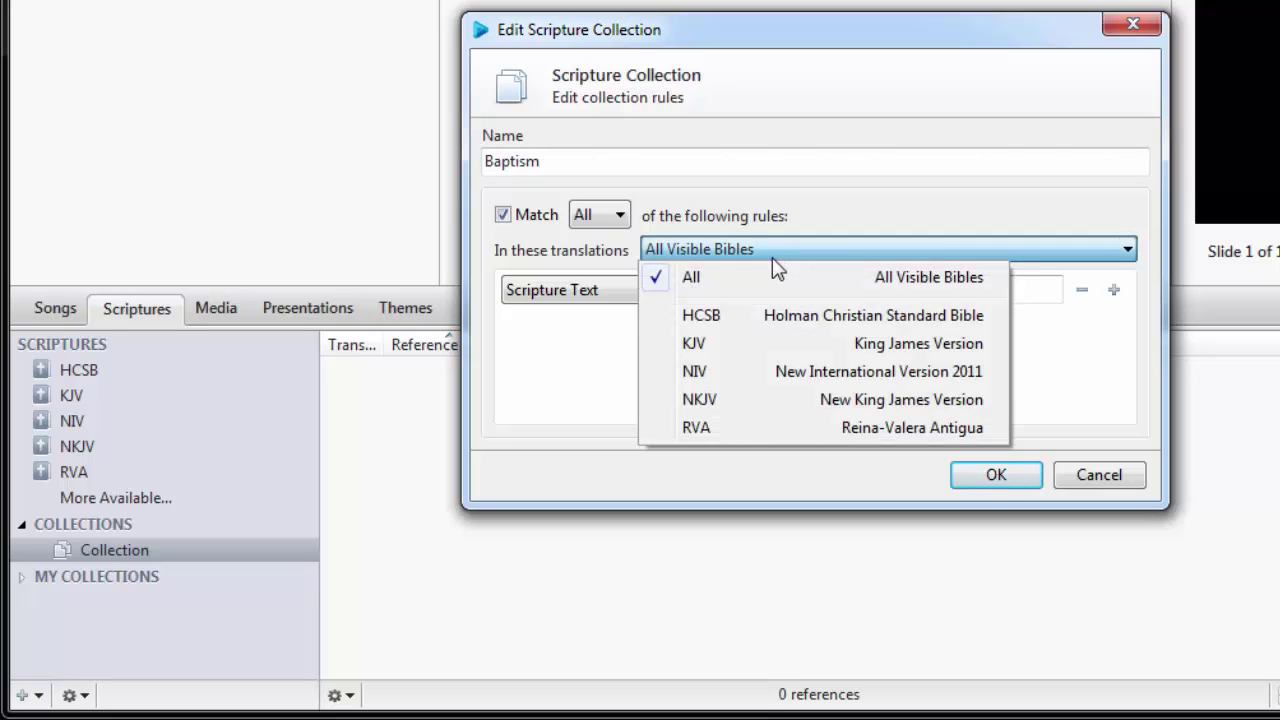
{"action": "left_click", "coordinate": [697, 371]}
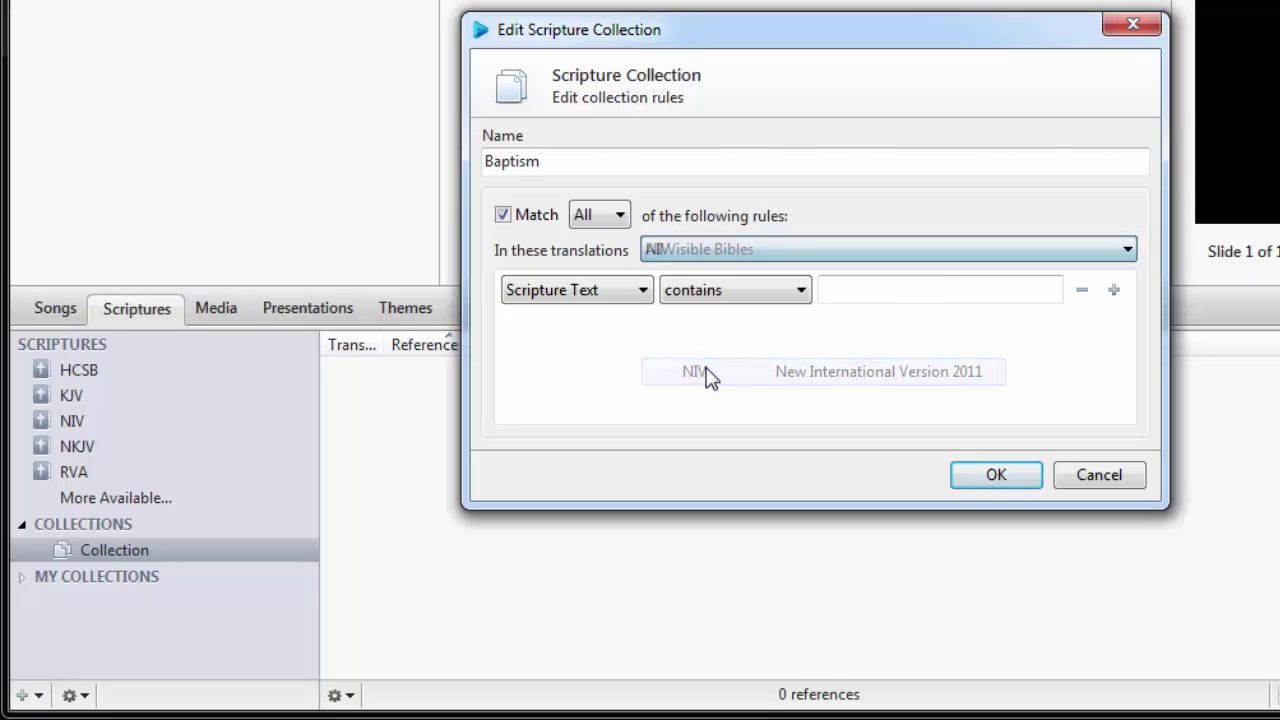
{"action": "left_click", "coordinate": [648, 290]}
{"action": "left_click", "coordinate": [648, 290]}
{"action": "left_click", "coordinate": [791, 289]}
{"action": "left_click", "coordinate": [791, 289]}
{"action": "left_click", "coordinate": [850, 289]}
{"action": "type", "text": "Bapti"}
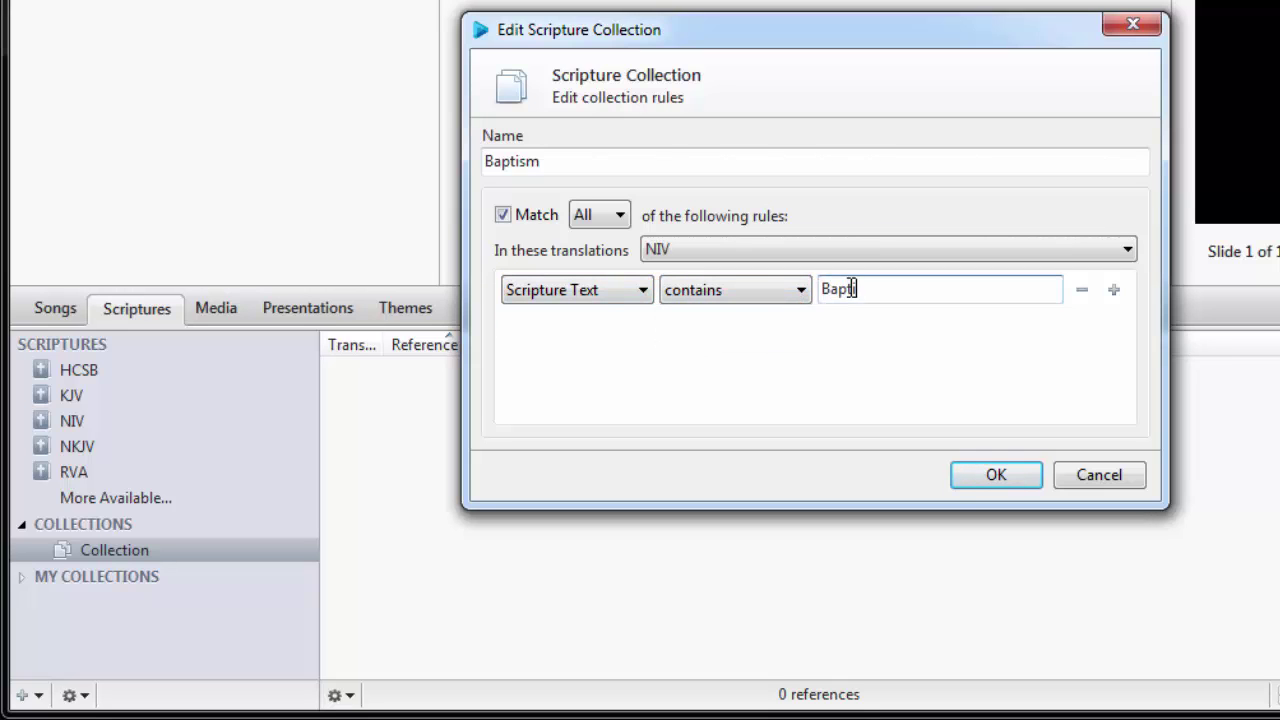
{"action": "type", "text": "ze"}
{"action": "left_click", "coordinate": [995, 480]}
{"action": "scroll", "coordinate": [995, 485], "scroll_direction": "down", "scroll_amount": 5}
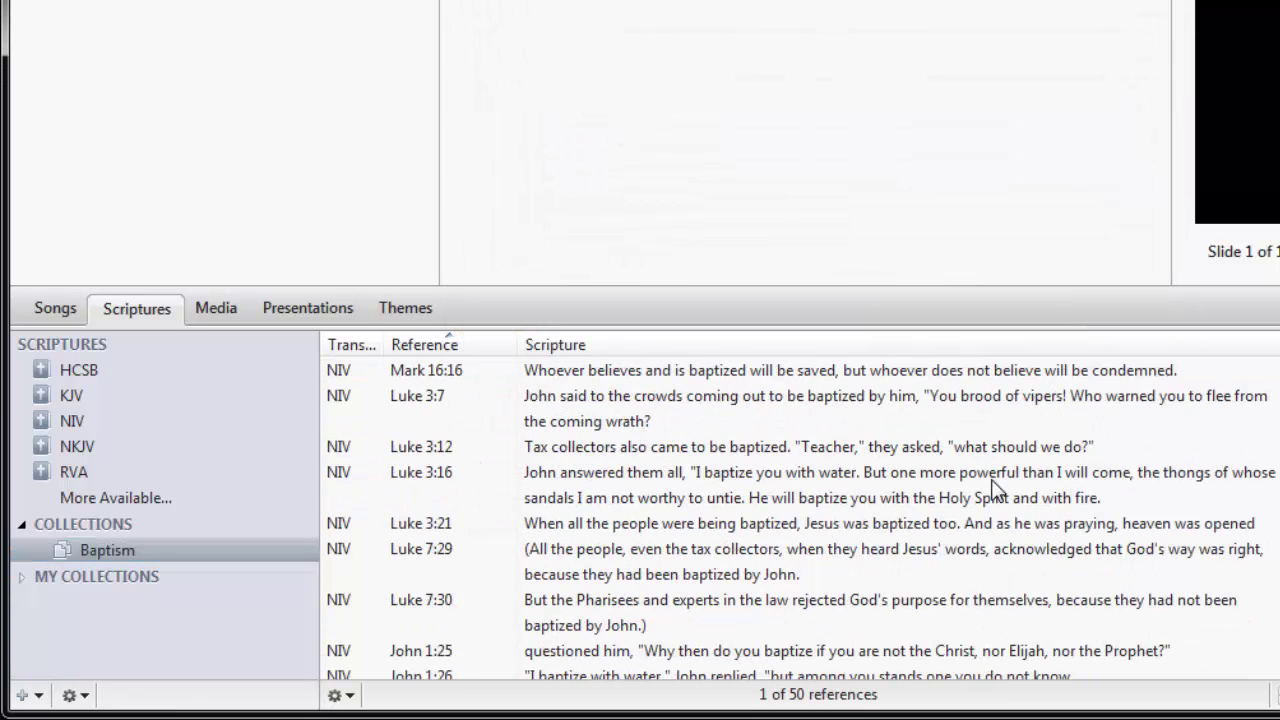
{"action": "scroll", "coordinate": [995, 487], "scroll_direction": "down", "scroll_amount": 3}
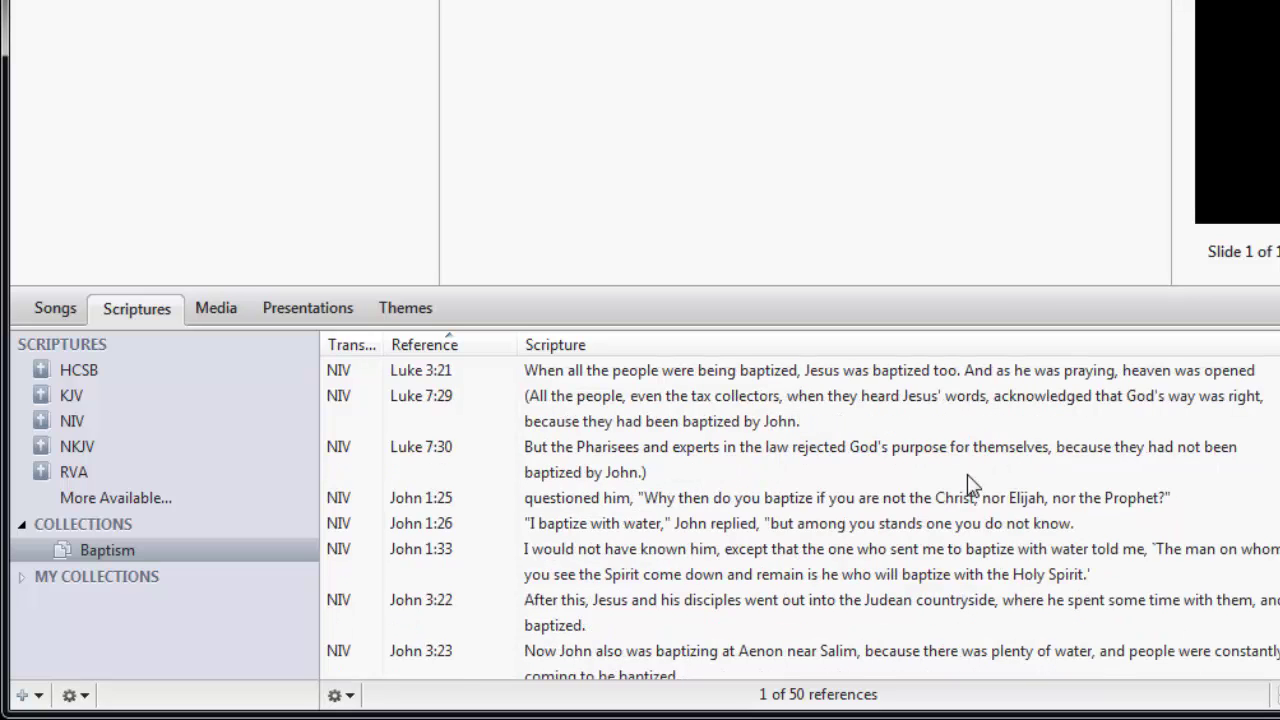
Step: In Media, create a new collection named Blue Images
{"action": "left_click", "coordinate": [238, 308]}
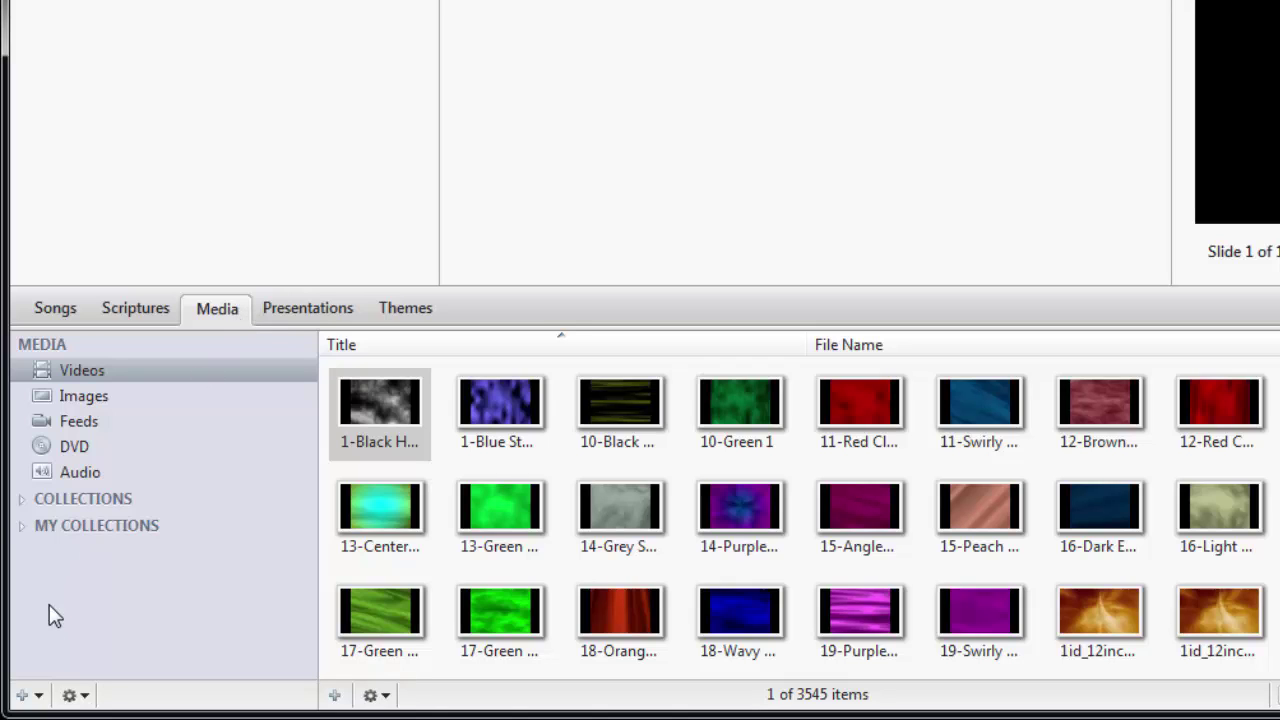
{"action": "left_click", "coordinate": [38, 696]}
{"action": "left_click", "coordinate": [35, 627]}
{"action": "type", "text": "Blue Images"}
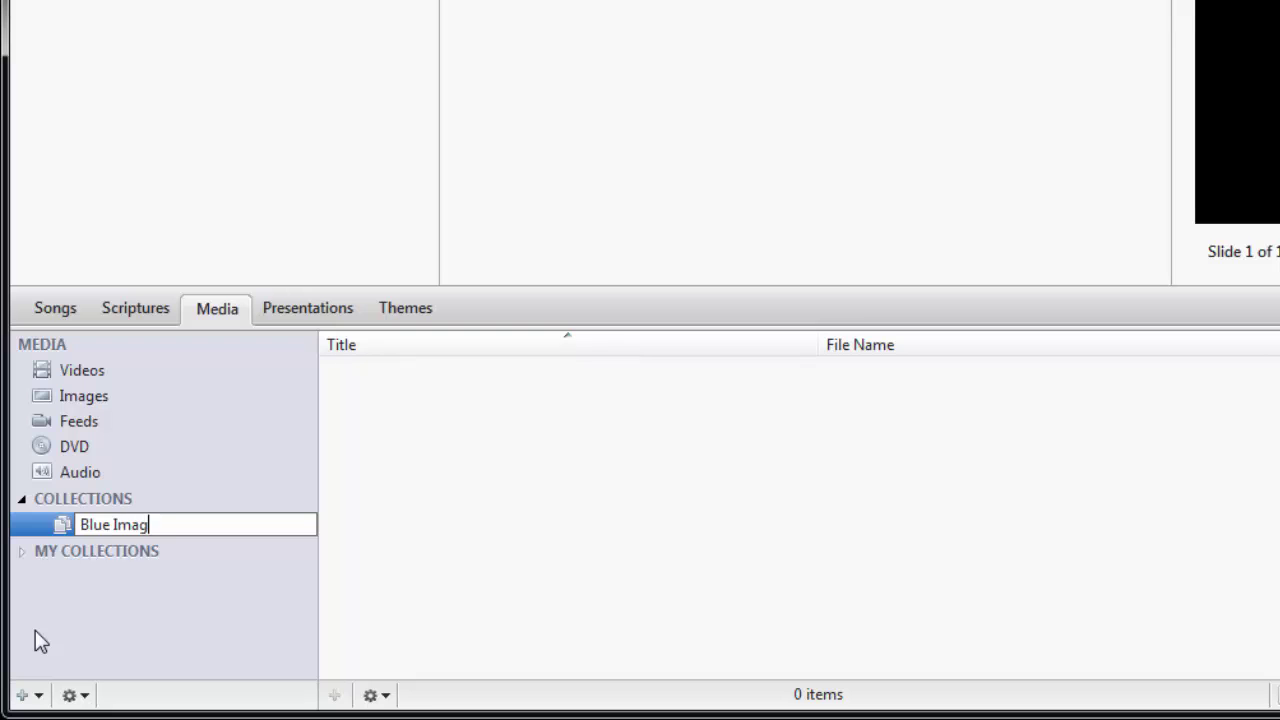
{"action": "key", "text": "Return"}
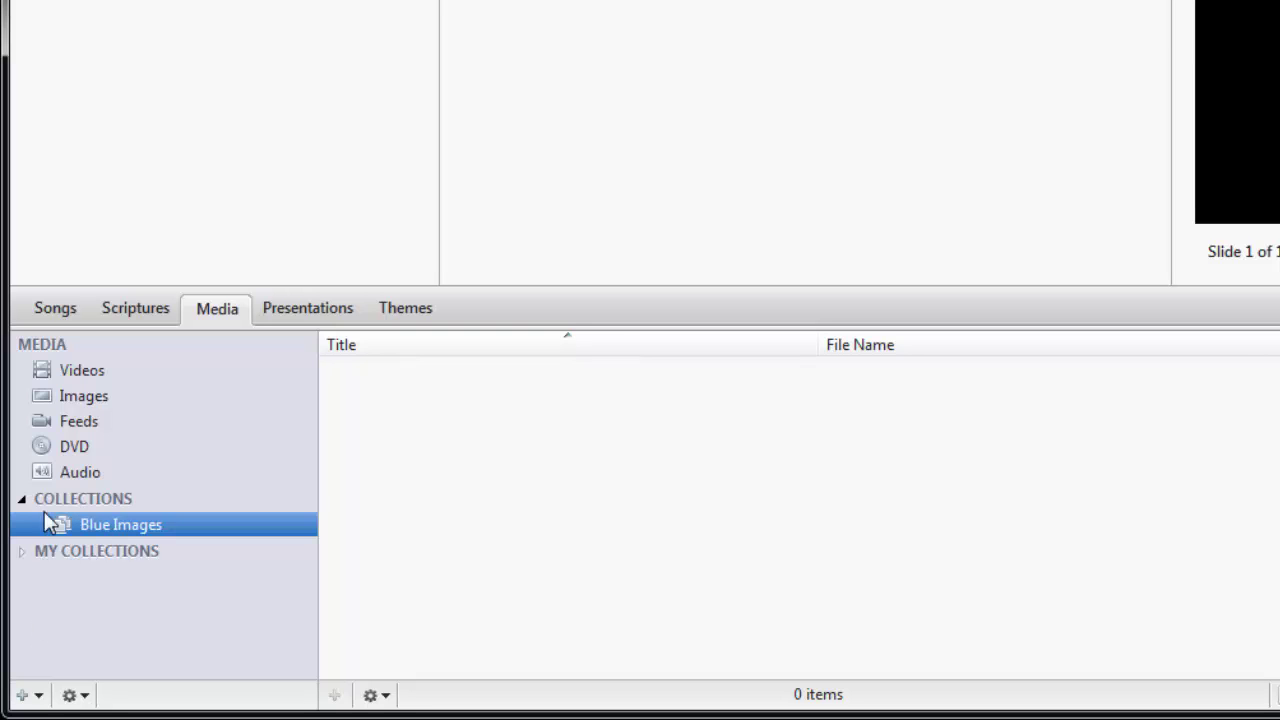
Step: Drag blue background images from Images into Blue Images and view its contents
{"action": "left_click", "coordinate": [73, 400]}
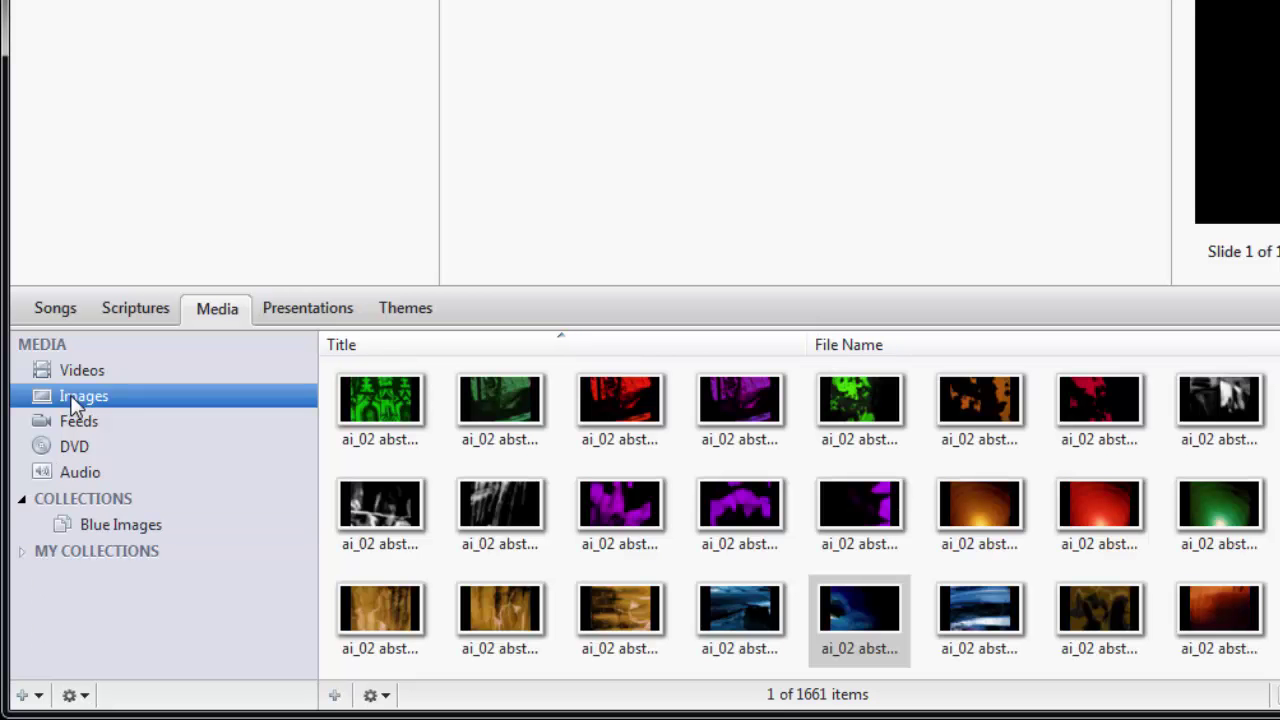
{"action": "mouse_move", "coordinate": [760, 618]}
{"action": "left_mouse_down"}
{"action": "mouse_move", "coordinate": [384, 486]}
{"action": "mouse_move", "coordinate": [180, 520]}
{"action": "left_mouse_up"}
{"action": "mouse_move", "coordinate": [962, 612]}
{"action": "left_mouse_down"}
{"action": "mouse_move", "coordinate": [957, 624]}
{"action": "mouse_move", "coordinate": [240, 518]}
{"action": "left_mouse_up"}
{"action": "scroll", "coordinate": [750, 535], "scroll_direction": "up", "scroll_amount": 5}
{"action": "left_click_drag", "start_coordinate": [851, 517], "coordinate": [180, 528]}
{"action": "mouse_move", "coordinate": [945, 508]}
{"action": "left_mouse_down"}
{"action": "mouse_move", "coordinate": [217, 498]}
{"action": "mouse_move", "coordinate": [182, 522]}
{"action": "left_mouse_up"}
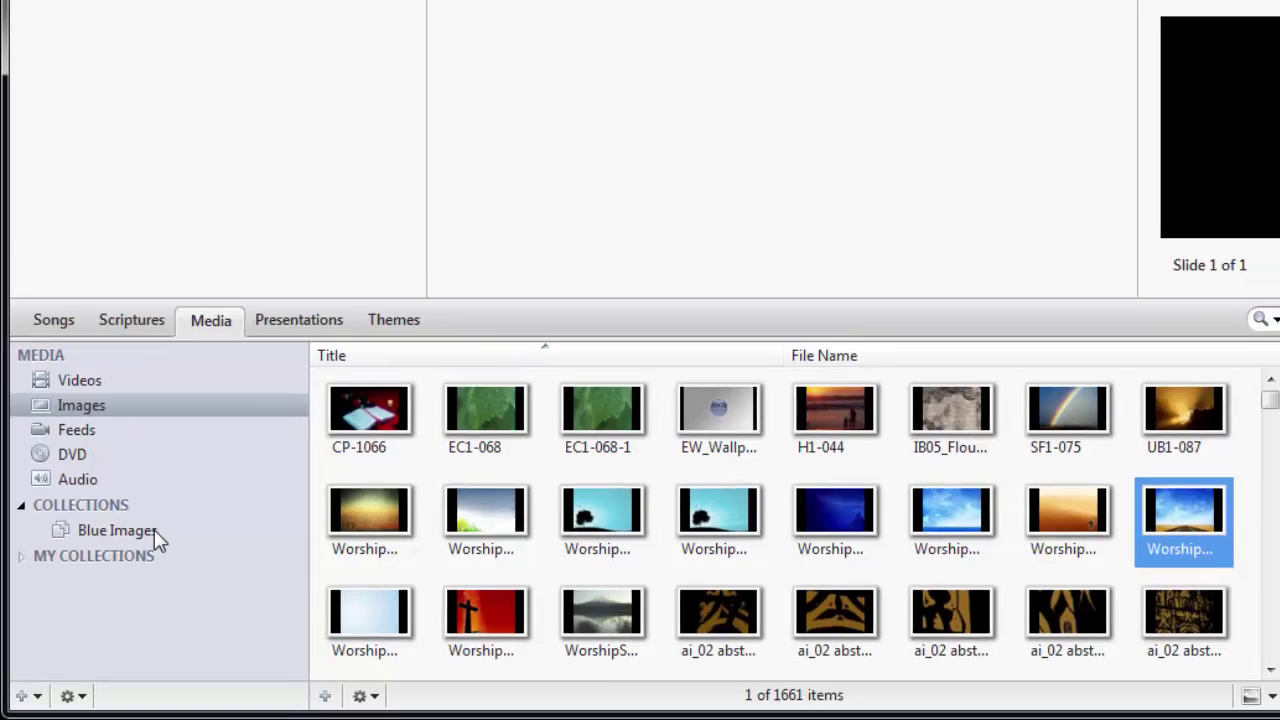
{"action": "left_click", "coordinate": [130, 562]}
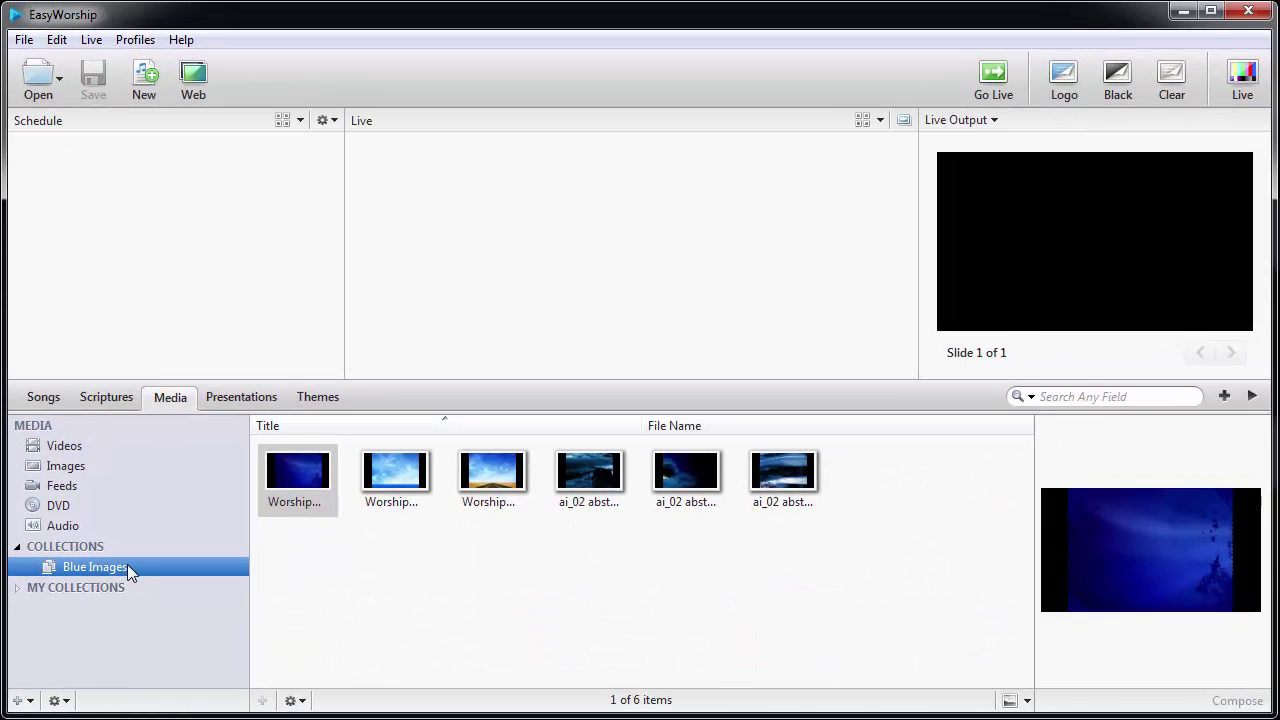